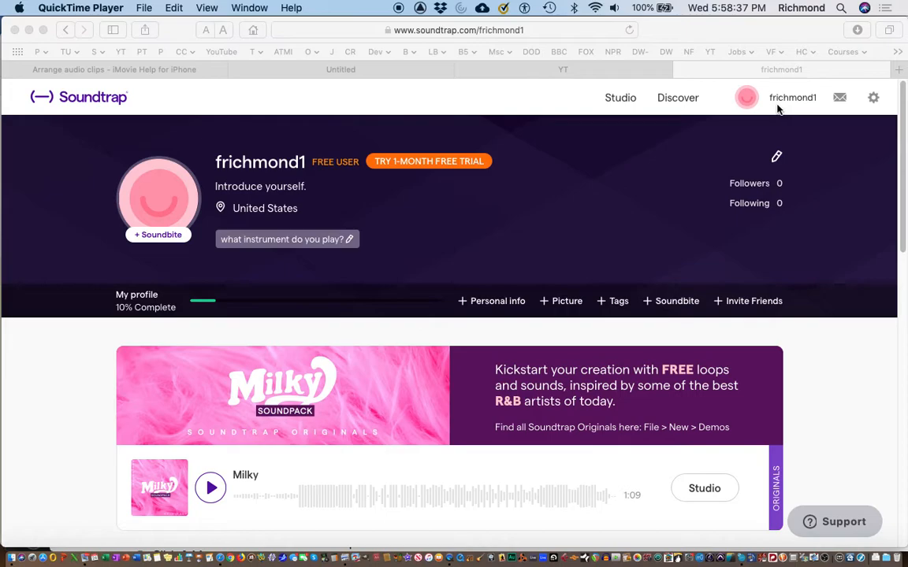
# Step: Open the Soundtrap studio and create a new music project from scratch
pyautogui.click(621, 101)
pyautogui.click(622, 98)
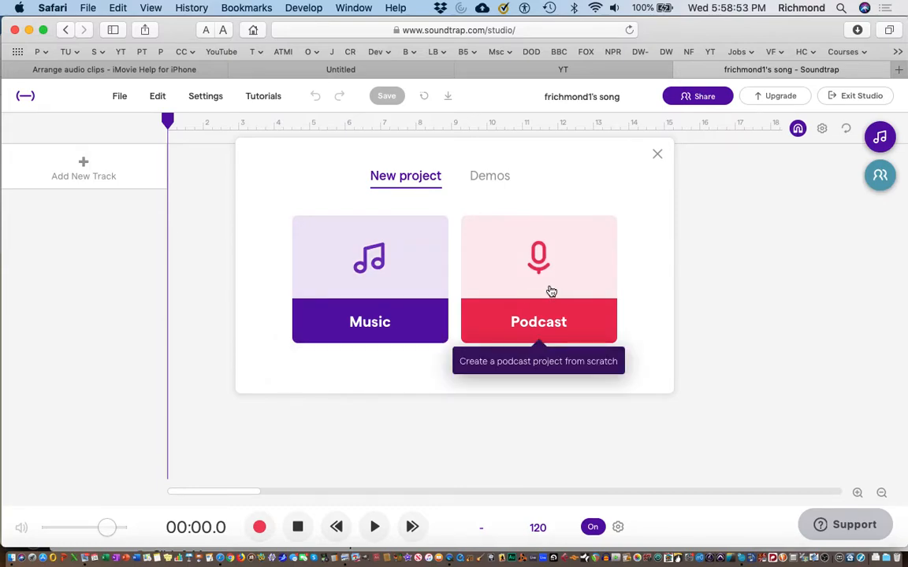
pyautogui.click(382, 276)
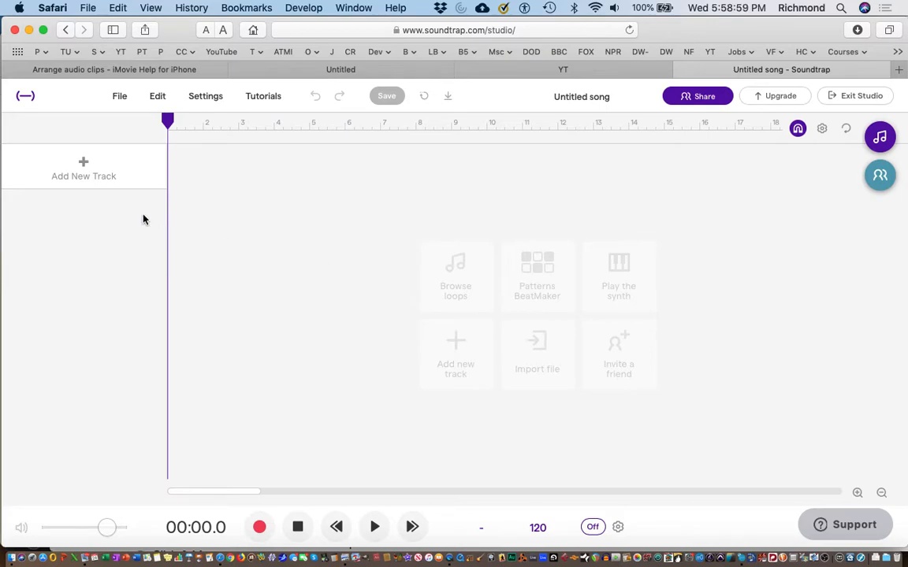
# Step: Add a Guitar & bass track and choose the Acoustic Guitar instrument for it
pyautogui.click(77, 173)
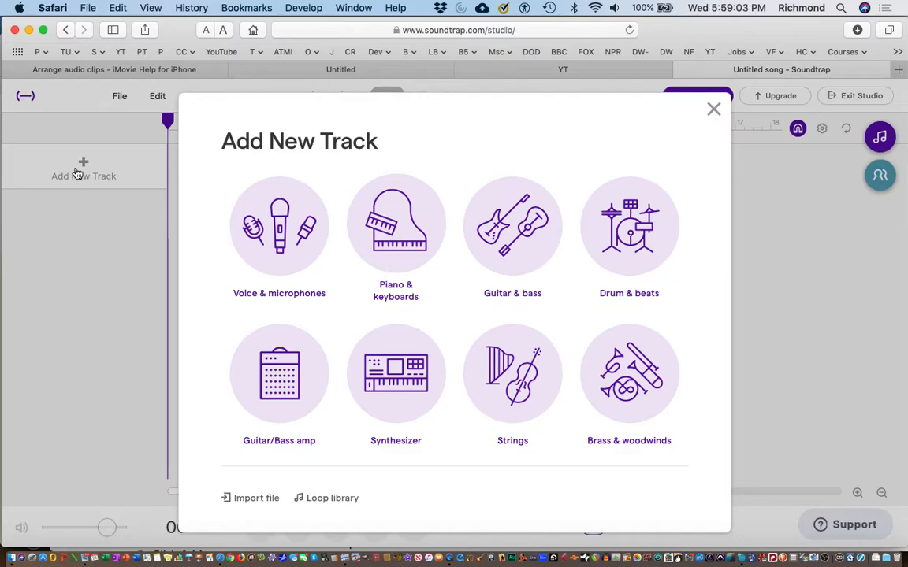
pyautogui.click(521, 235)
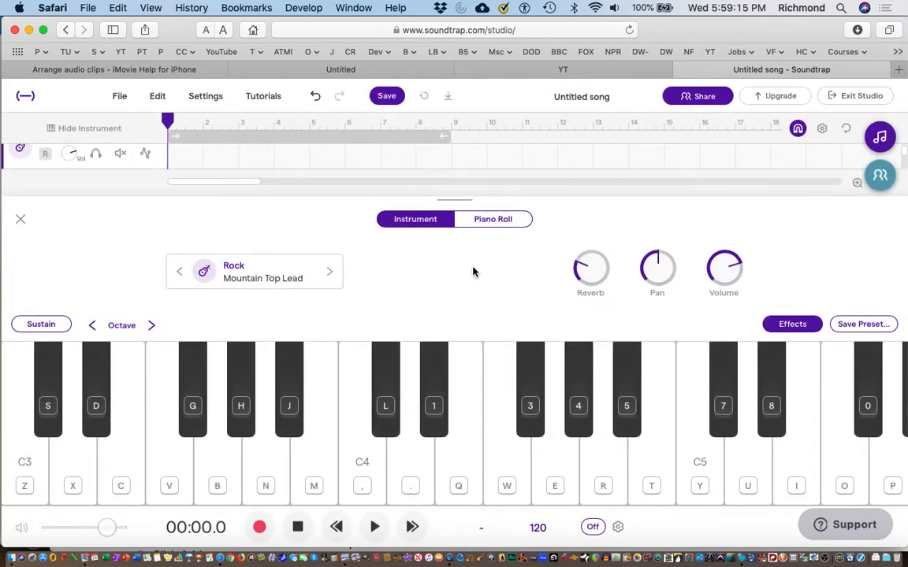
pyautogui.click(329, 275)
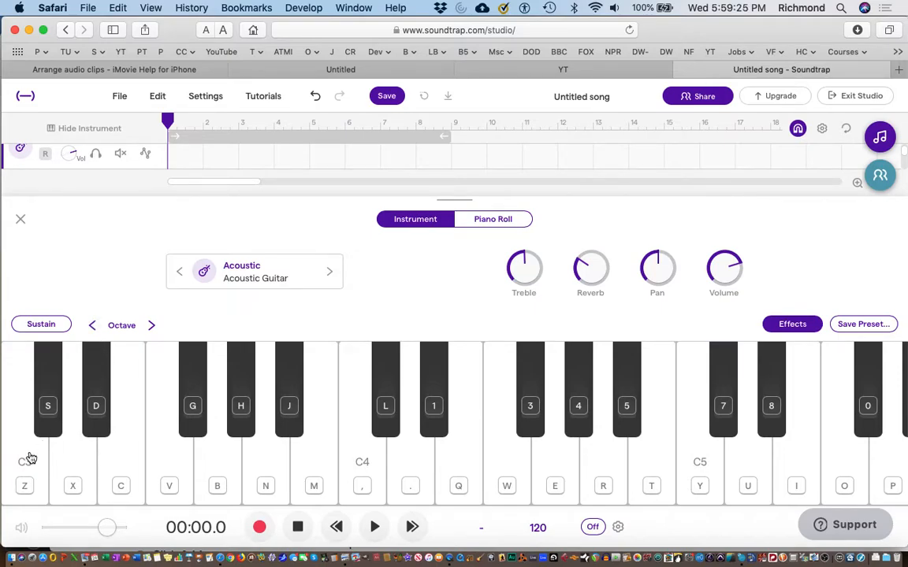
# Step: Shift the on-screen keyboard's octave so that its lowest key is C2
pyautogui.click(93, 325)
pyautogui.click(93, 325)
pyautogui.click(93, 326)
pyautogui.click(152, 326)
pyautogui.click(153, 326)
# Step: Try out the C major chord (C, E, G) on the acoustic guitar, starting from the C2 key
pyautogui.click(27, 492)
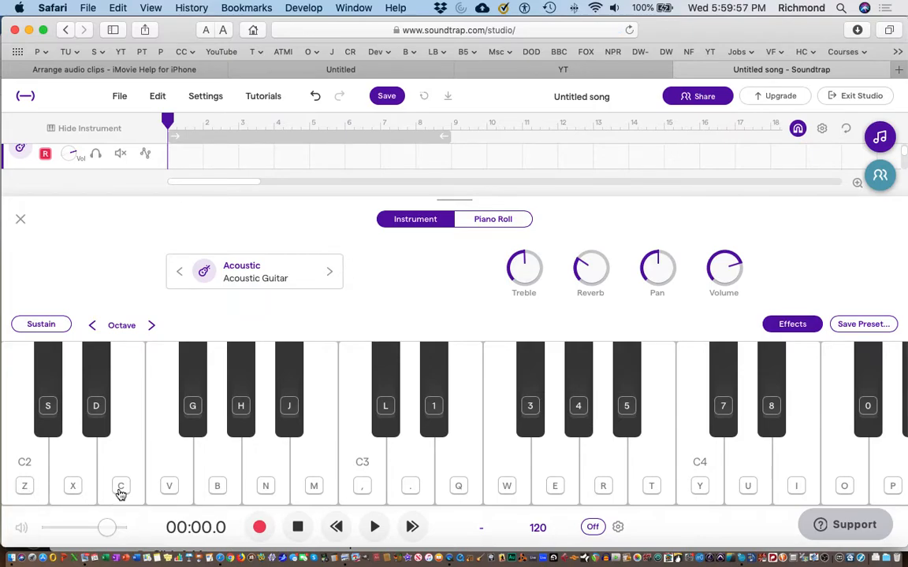
pyautogui.press('z')
pyautogui.press('c')
pyautogui.press('z')
pyautogui.press('c')
pyautogui.hotkey('c', 'b')
pyautogui.press('z')
pyautogui.press('c')
pyautogui.press('b')
pyautogui.press('z')
pyautogui.press('c')
pyautogui.press('b')
# Step: Try out the F, A minor and G chords on the acoustic guitar keyboard
pyautogui.press('v')
pyautogui.press('n')
pyautogui.press('z')
# Step: Rehearse the C, F, A minor and G chord progression several times without recording
pyautogui.press('z')
pyautogui.press('v')
pyautogui.press('c')
pyautogui.press(',')
pyautogui.press('x')
pyautogui.press('b')
pyautogui.press('m')
pyautogui.press('x')
pyautogui.press('b')
pyautogui.press('m')
pyautogui.press('z')
pyautogui.press('c')
pyautogui.press('b')
pyautogui.press('z')
pyautogui.press('c')
pyautogui.press('b')
pyautogui.press('z')
pyautogui.press('v')
pyautogui.press('n')
pyautogui.press('c')
pyautogui.press('n')
pyautogui.press(',')
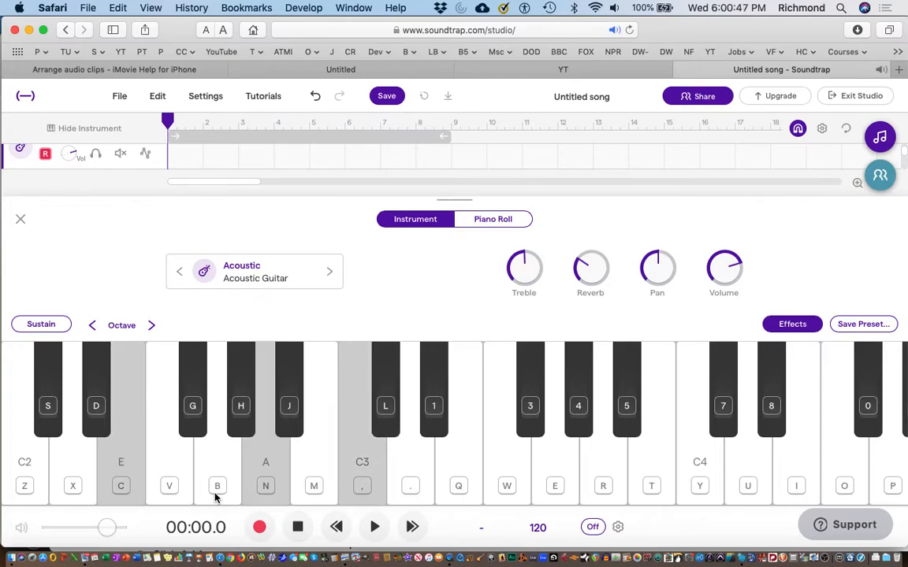
pyautogui.press('c')
pyautogui.press('n')
pyautogui.press(',')
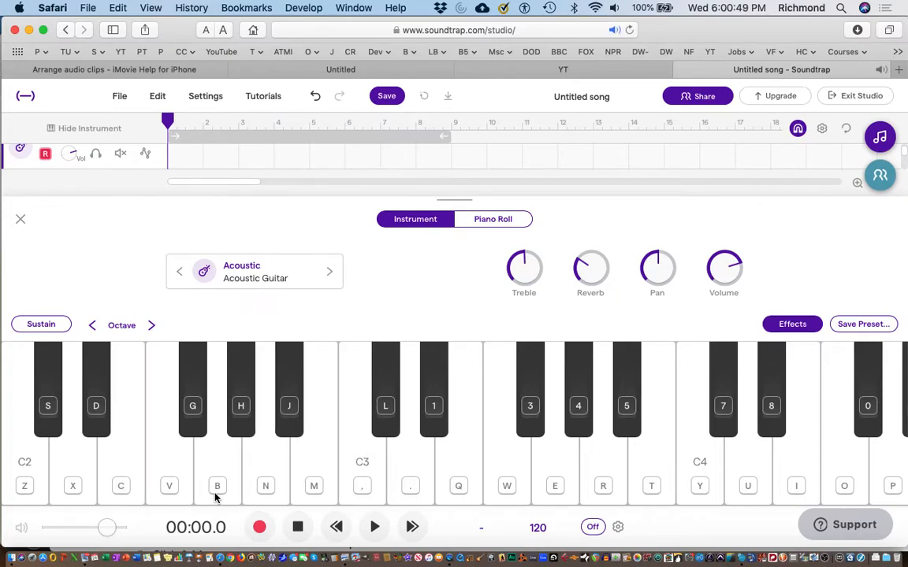
pyautogui.press('x')
pyautogui.press('b')
pyautogui.press('m')
pyautogui.press('z')
pyautogui.press('c')
pyautogui.press('b')
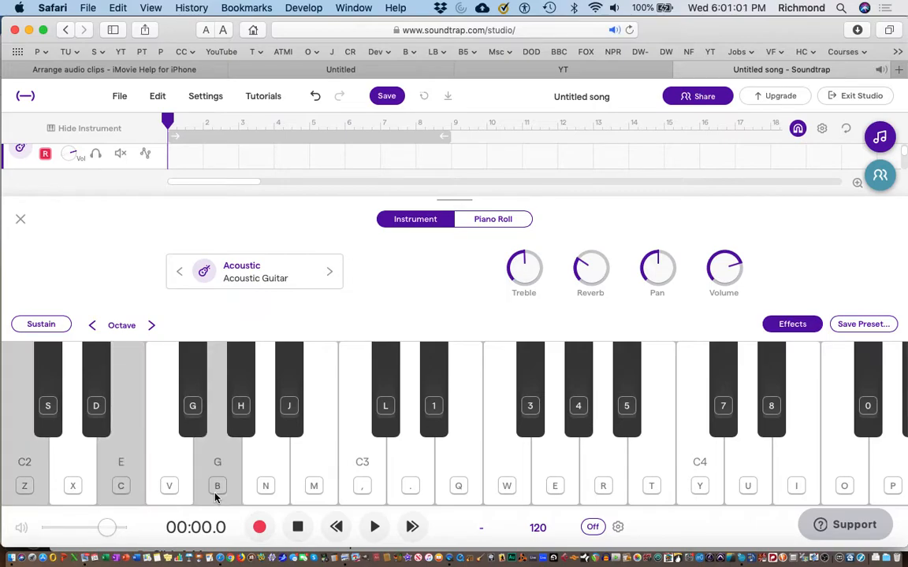
pyautogui.press('v')
pyautogui.press('n')
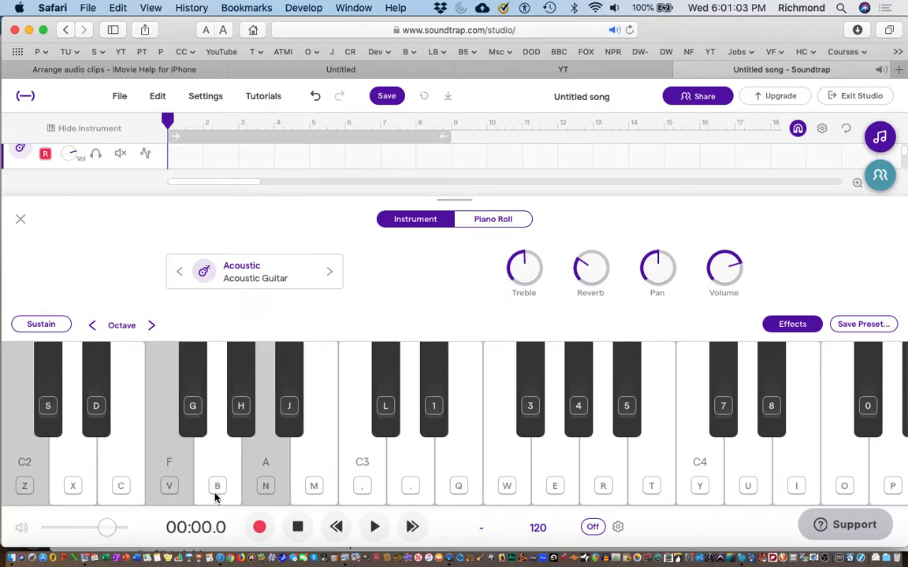
pyautogui.press('z')
pyautogui.press('v')
pyautogui.press('n')
pyautogui.press('c')
pyautogui.press('c')
pyautogui.press(',')
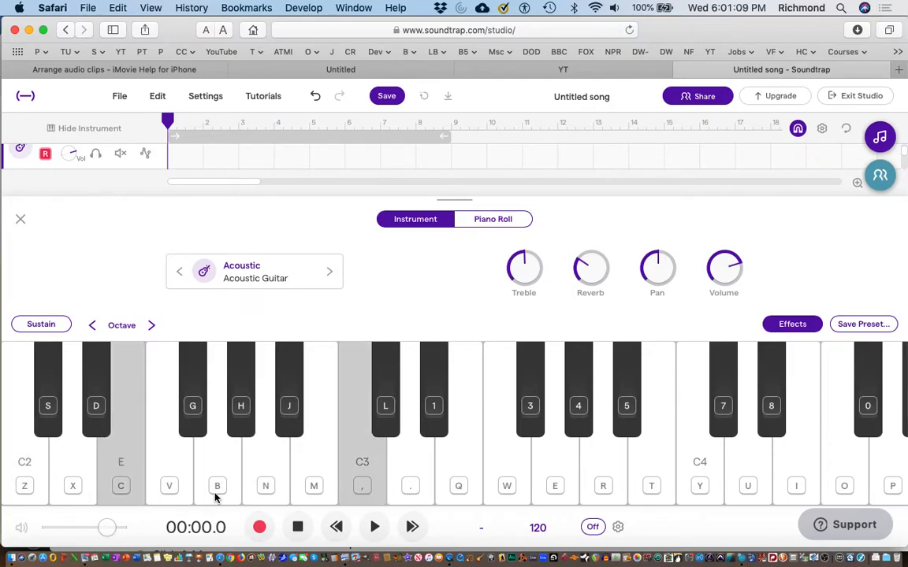
pyautogui.press('n')
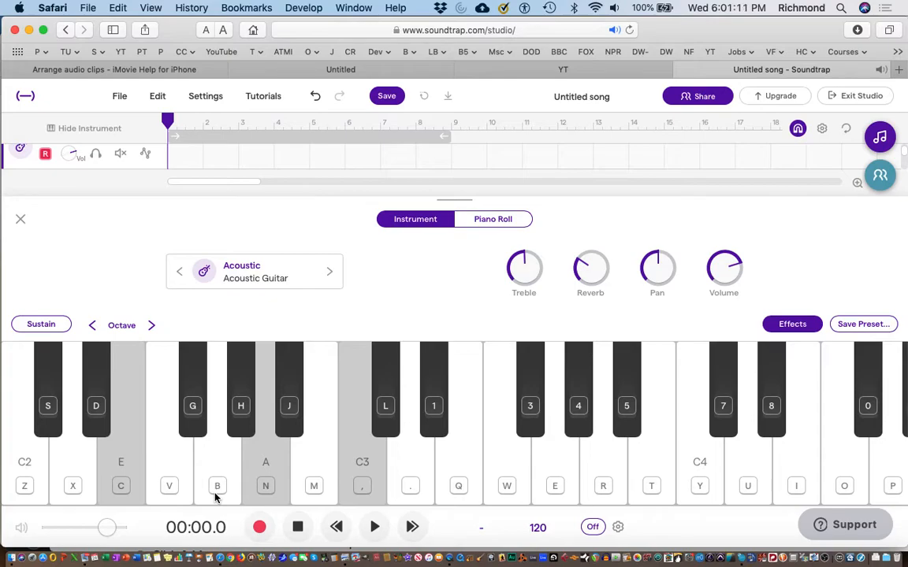
pyautogui.press('b')
pyautogui.press('x')
pyautogui.press('m')
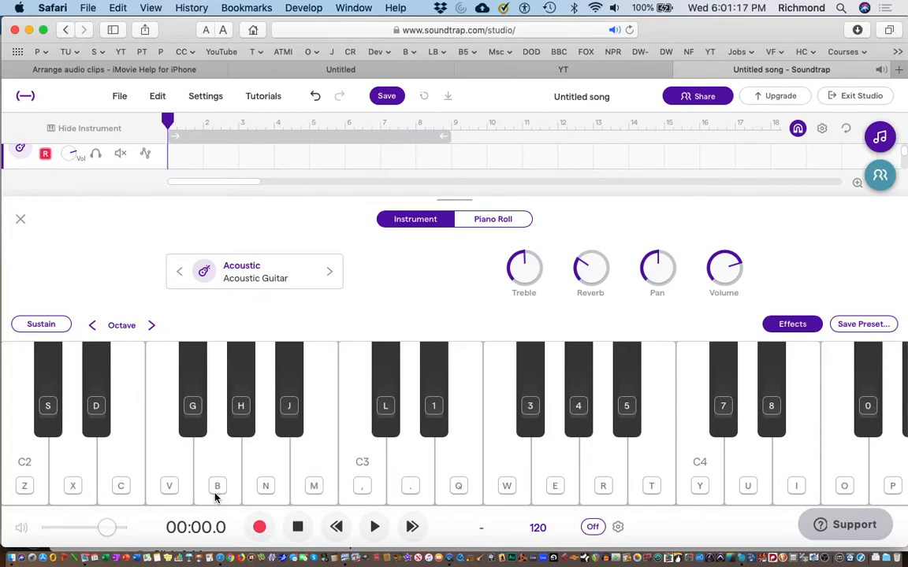
pyautogui.press('z')
pyautogui.press('v')
pyautogui.press('n')
pyautogui.press('c')
pyautogui.press('n')
pyautogui.press(',')
pyautogui.press(',')
pyautogui.press('x')
pyautogui.press('b')
pyautogui.press('m')
pyautogui.press('x')
pyautogui.press('b')
pyautogui.press('m')
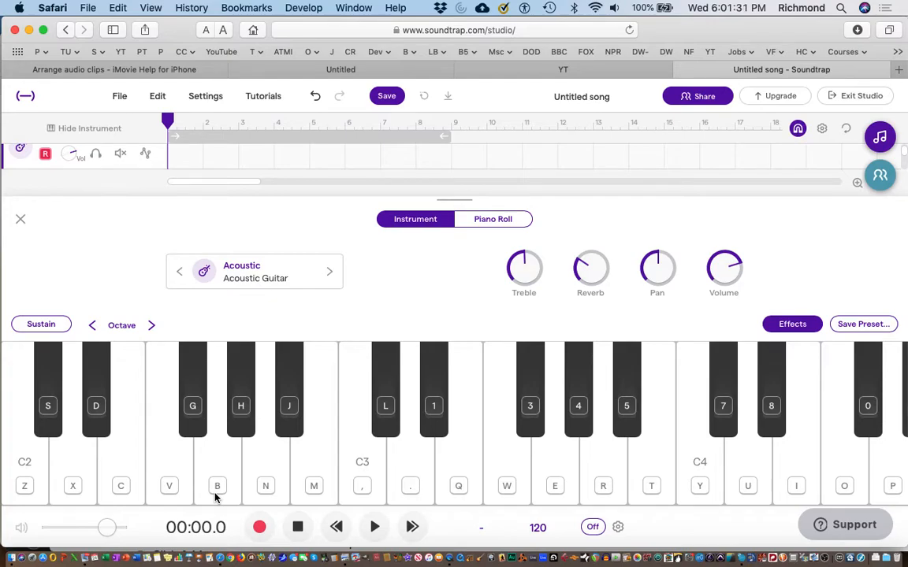
# Step: Turn on the metronome and check its sound and count-in settings, keeping Clave and 2 bars
pyautogui.click(592, 528)
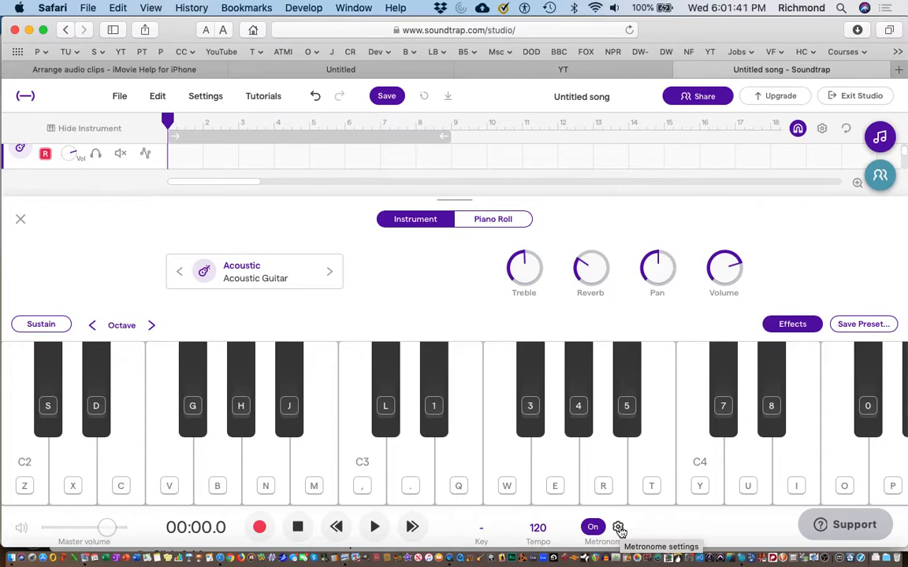
pyautogui.click(618, 528)
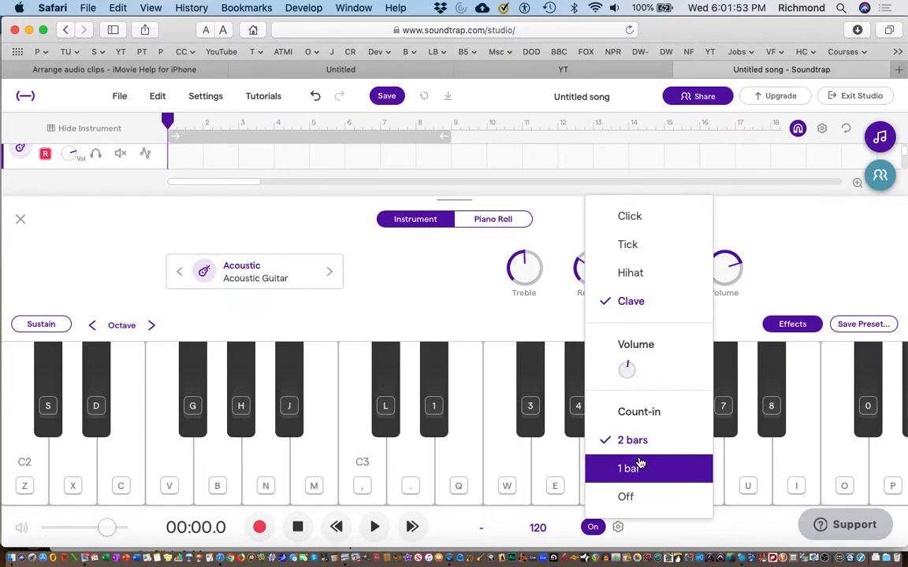
pyautogui.click(404, 273)
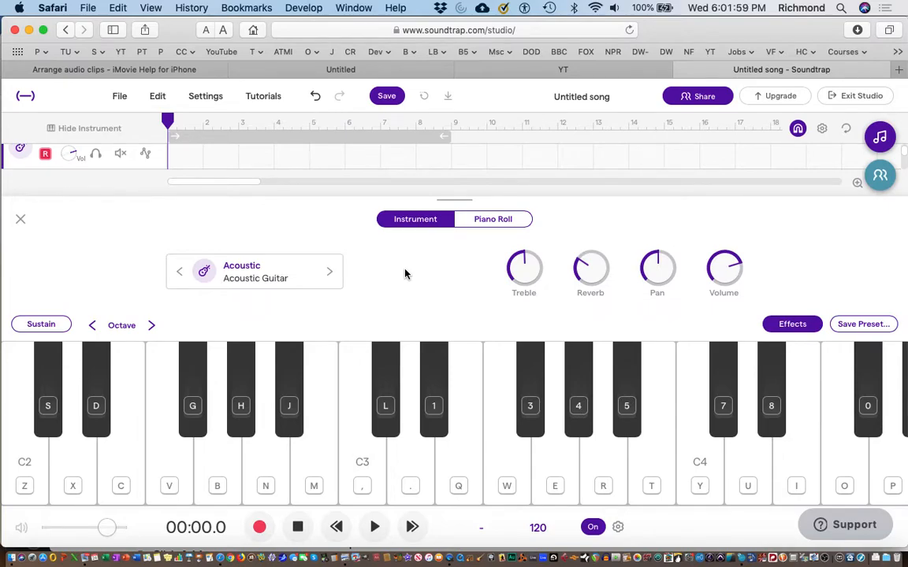
# Step: Try to record the C, F, A minor and G progression on the acoustic guitar track from bar 1, and undo the take
pyautogui.click(259, 528)
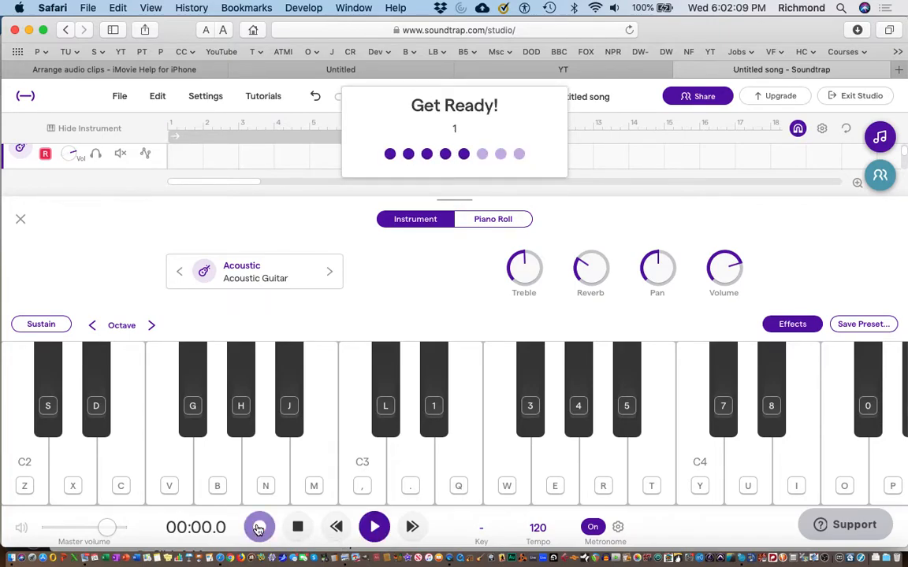
pyautogui.press('z')
pyautogui.press('c')
pyautogui.press('v')
pyautogui.press('n')
pyautogui.press('c')
pyautogui.press('n')
pyautogui.press('c')
pyautogui.press(',')
pyautogui.press('x')
pyautogui.press('b')
pyautogui.press('m')
pyautogui.press('z')
pyautogui.press('c')
pyautogui.press('v')
pyautogui.press('n')
pyautogui.press('z')
pyautogui.press('c')
pyautogui.press('n')
pyautogui.press(',')
pyautogui.press('x')
pyautogui.press('b')
pyautogui.press('m')
pyautogui.press('x')
pyautogui.press('b')
pyautogui.press('z')
pyautogui.press('c')
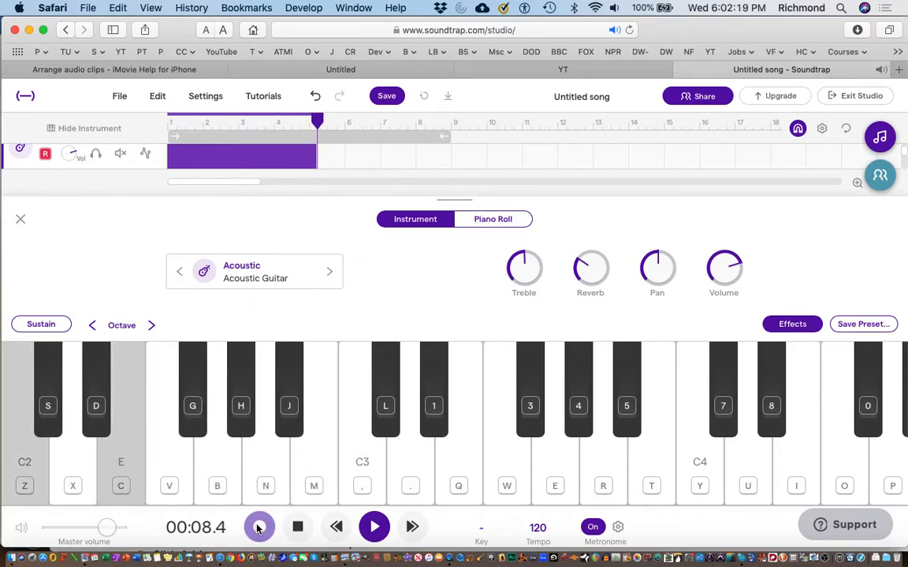
pyautogui.click(259, 527)
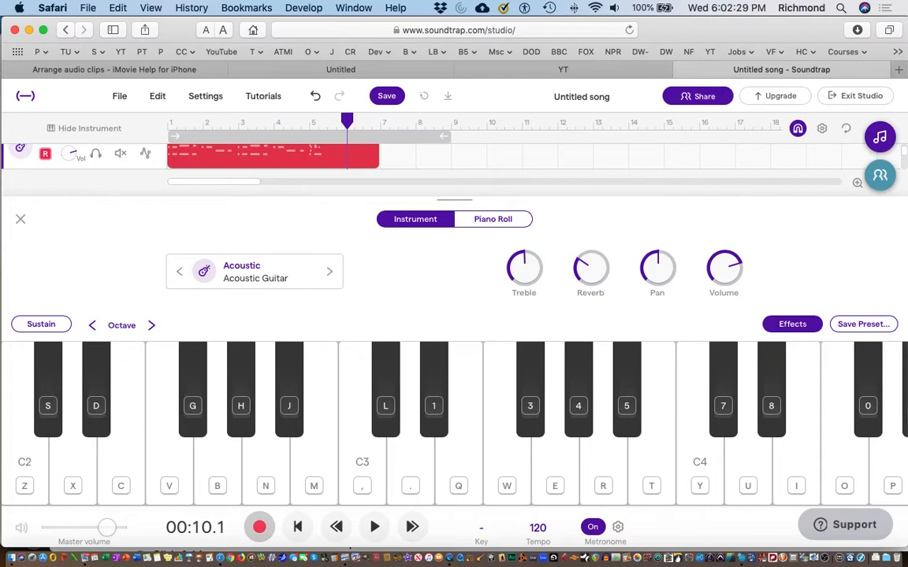
pyautogui.press('super+z')
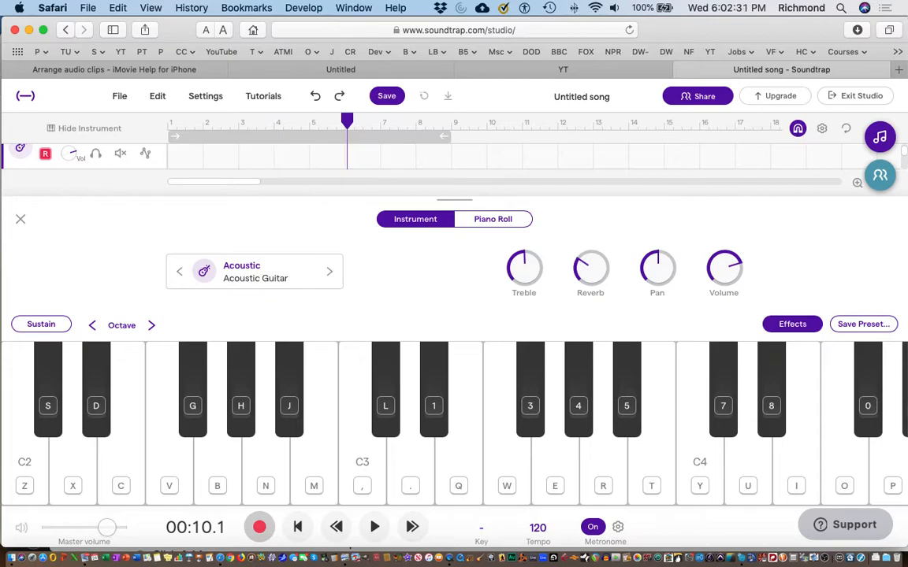
# Step: Record four passes of the C, F, A minor and G progression from bar 6 on the acoustic guitar track, ending on a C chord
pyautogui.click(259, 527)
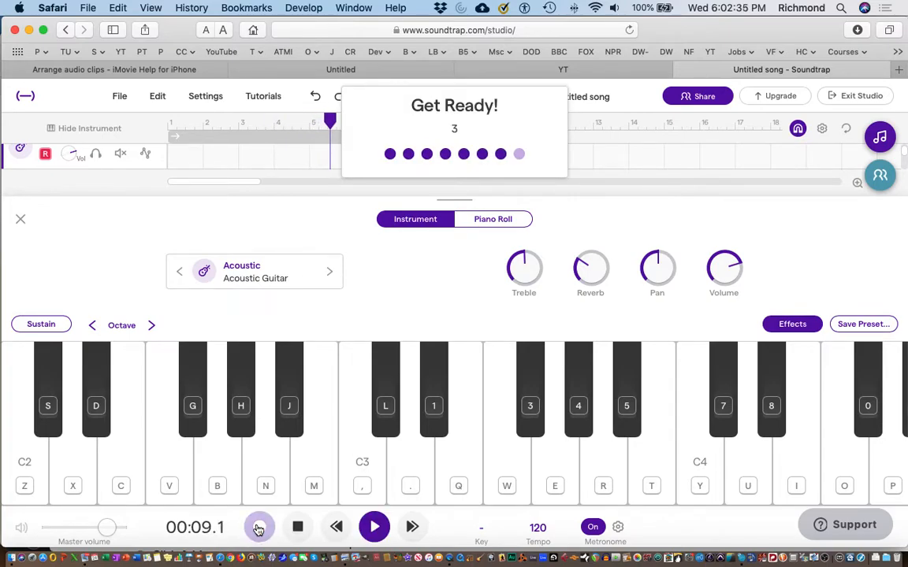
pyautogui.press('z')
pyautogui.press('c')
pyautogui.press('b')
pyautogui.press('z')
pyautogui.press('v')
pyautogui.press('n')
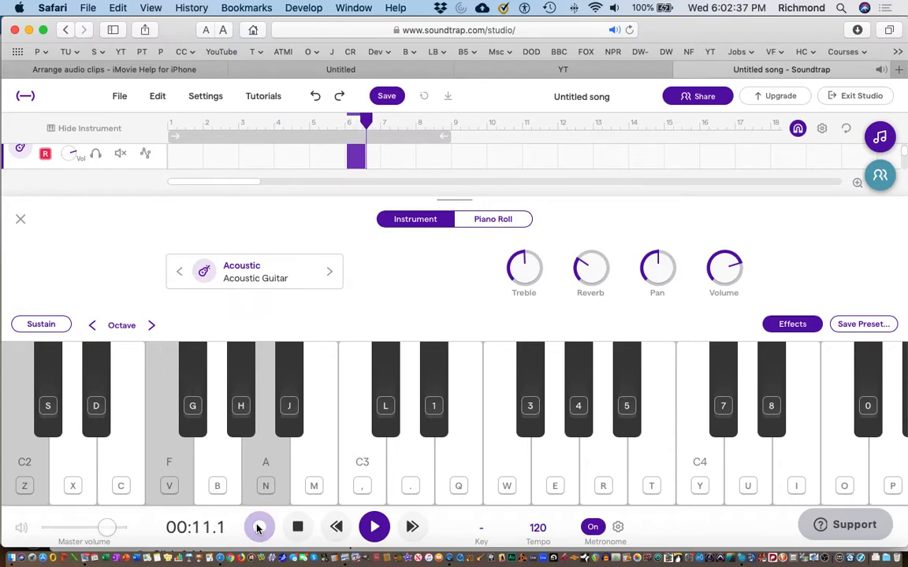
pyautogui.press('c')
pyautogui.press('b')
pyautogui.press(',')
pyautogui.press('x')
pyautogui.press('b')
pyautogui.press('m')
pyautogui.press('x')
pyautogui.press('z')
pyautogui.press('c')
pyautogui.press('b')
pyautogui.press('z')
pyautogui.press('v')
pyautogui.press('n')
pyautogui.press('z')
pyautogui.press('v')
pyautogui.press('n')
pyautogui.press('c')
pyautogui.press('n')
pyautogui.press(',')
pyautogui.press('x')
pyautogui.press('b')
pyautogui.press('m')
pyautogui.press('x')
pyautogui.press('b')
pyautogui.press('m')
pyautogui.press('z')
pyautogui.press('c')
pyautogui.press('b')
pyautogui.press('z')
pyautogui.press('v')
pyautogui.press('n')
pyautogui.press('z')
pyautogui.press('v')
pyautogui.press('n')
pyautogui.press('c')
pyautogui.press('n')
pyautogui.press(',')
pyautogui.press('x')
pyautogui.press('b')
pyautogui.press('m')
pyautogui.press('x')
pyautogui.press('b')
pyautogui.press('z')
pyautogui.press('c')
pyautogui.press('b')
pyautogui.press('z')
pyautogui.press('v')
pyautogui.press('n')
pyautogui.press('n')
pyautogui.press('c')
pyautogui.press('n')
pyautogui.press(',')
pyautogui.press('x')
pyautogui.press('b')
pyautogui.press('m')
pyautogui.press('x')
pyautogui.press('b')
pyautogui.press('z')
pyautogui.press('c')
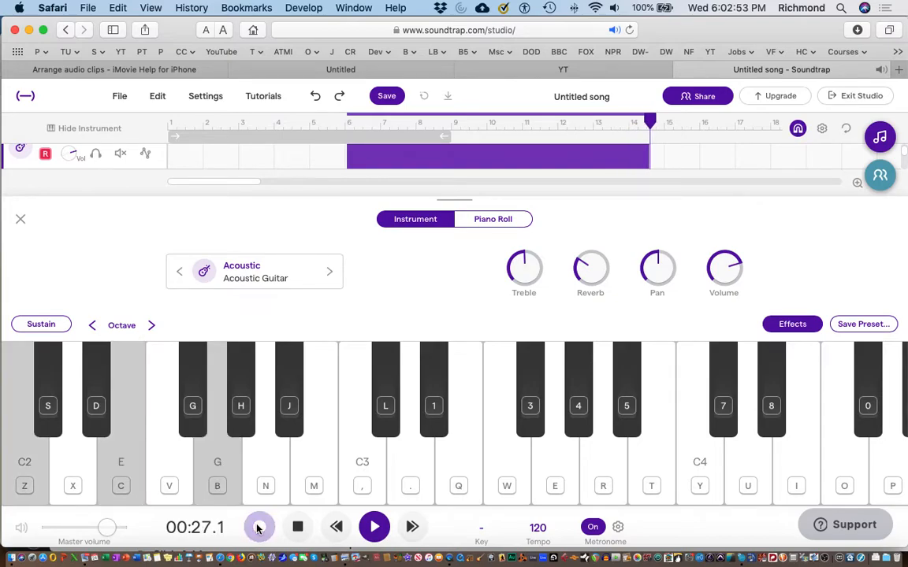
pyautogui.click(297, 529)
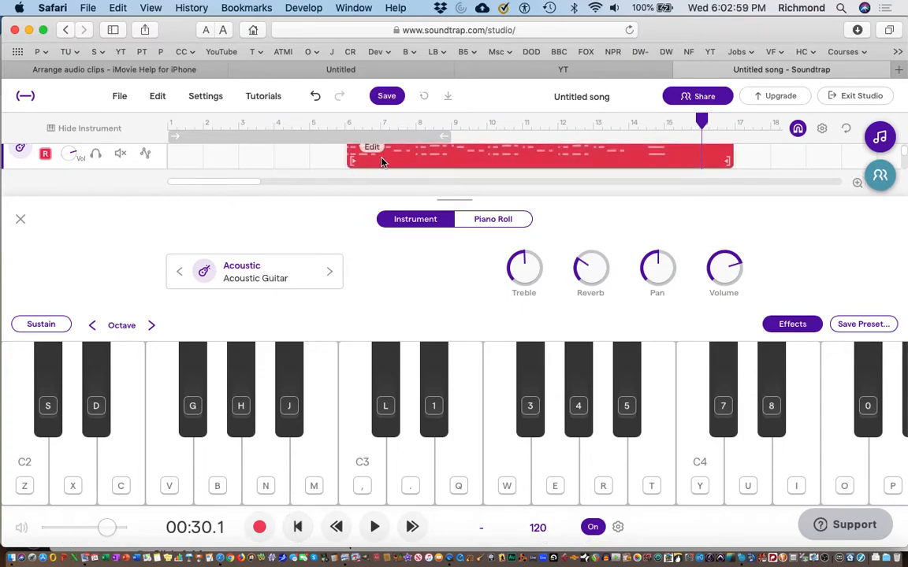
# Step: Move the recorded guitar clip to start at bar 1 and open it for note editing
pyautogui.moveTo(396, 160); pyautogui.dragTo(238, 161)
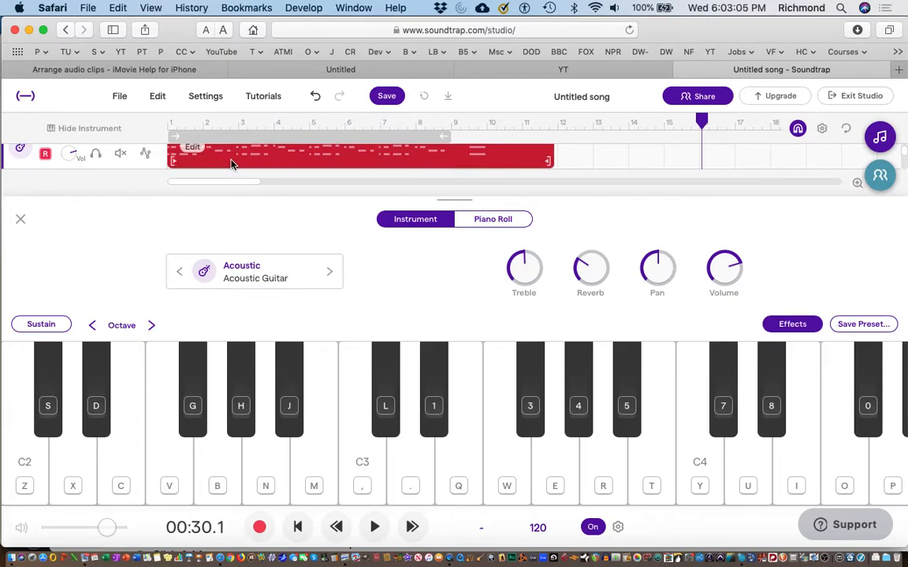
pyautogui.moveTo(192, 157)
pyautogui.rightClick(192, 157)
pyautogui.click(228, 175)
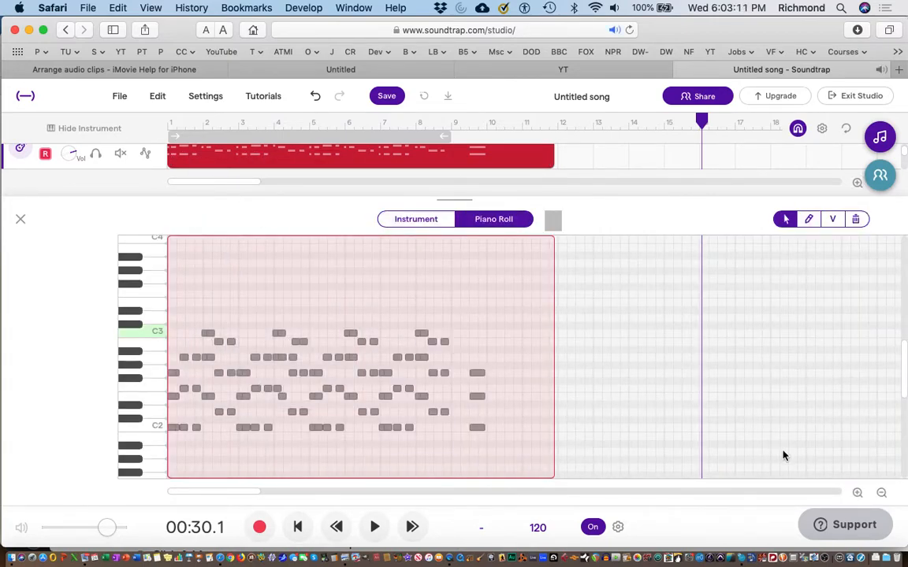
# Step: Move the three notes of the final C chord back to the start of bar 9
pyautogui.click(856, 493)
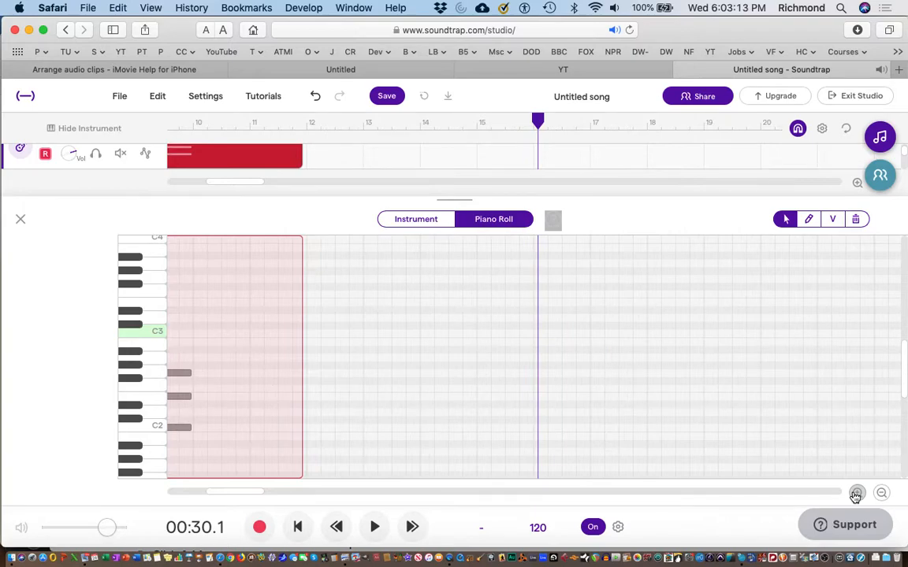
pyautogui.click(855, 493)
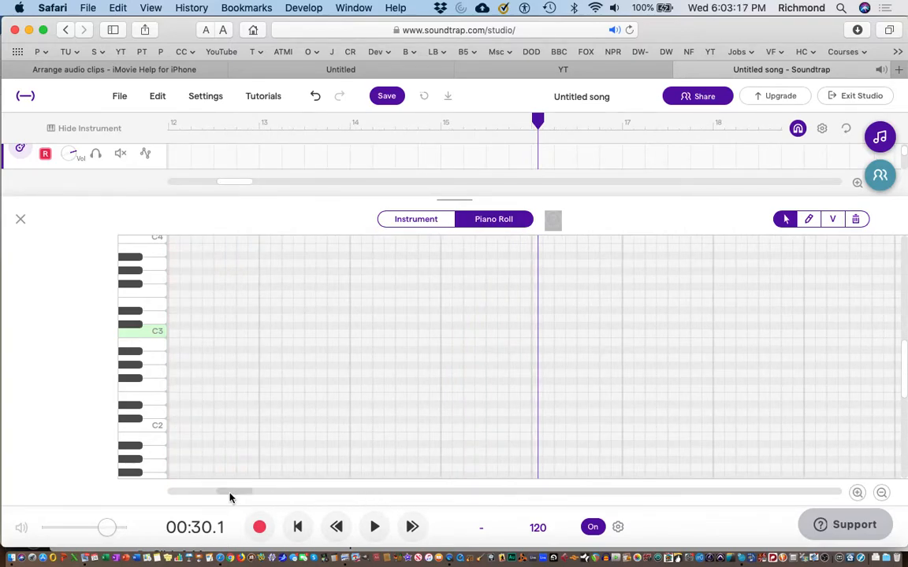
pyautogui.moveTo(227, 497); pyautogui.dragTo(122, 498)
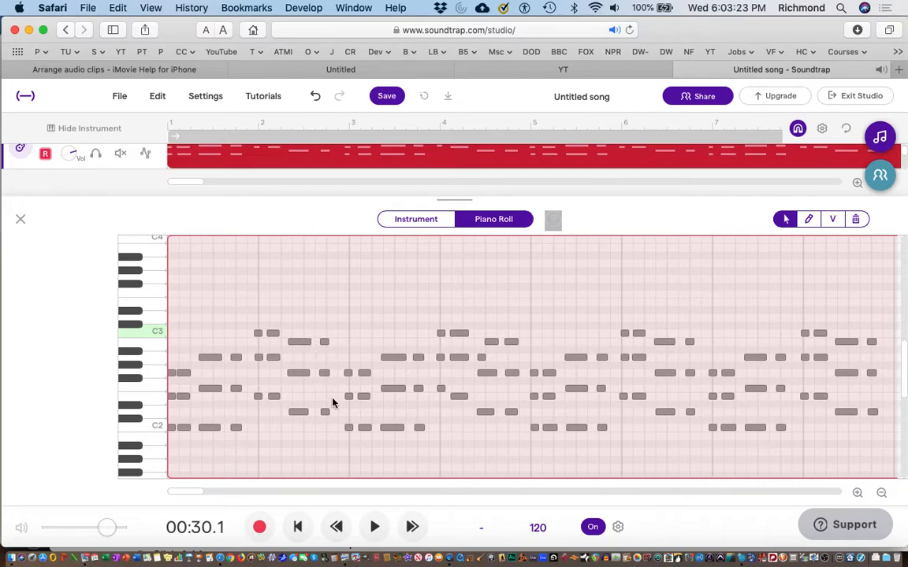
pyautogui.hscroll(3, 465, 431)
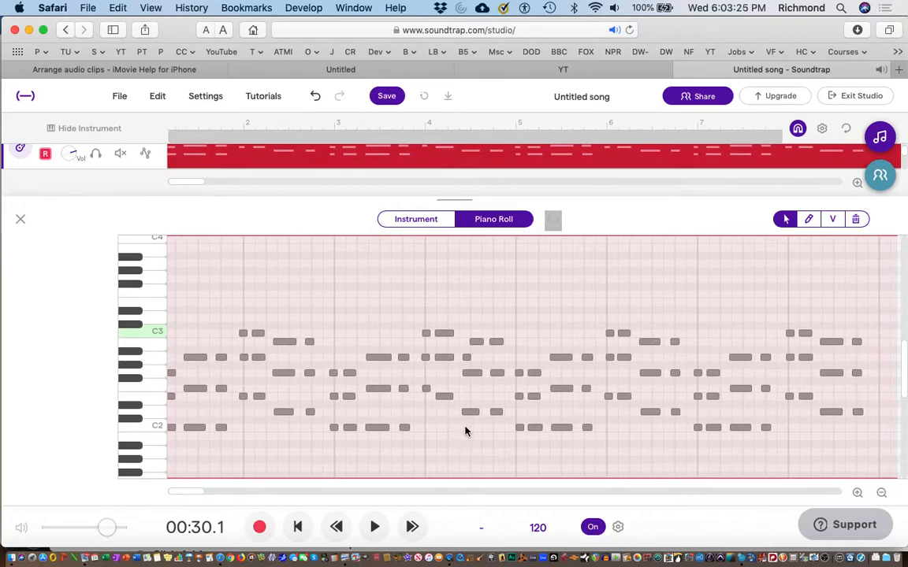
pyautogui.hscroll(8, 464, 431)
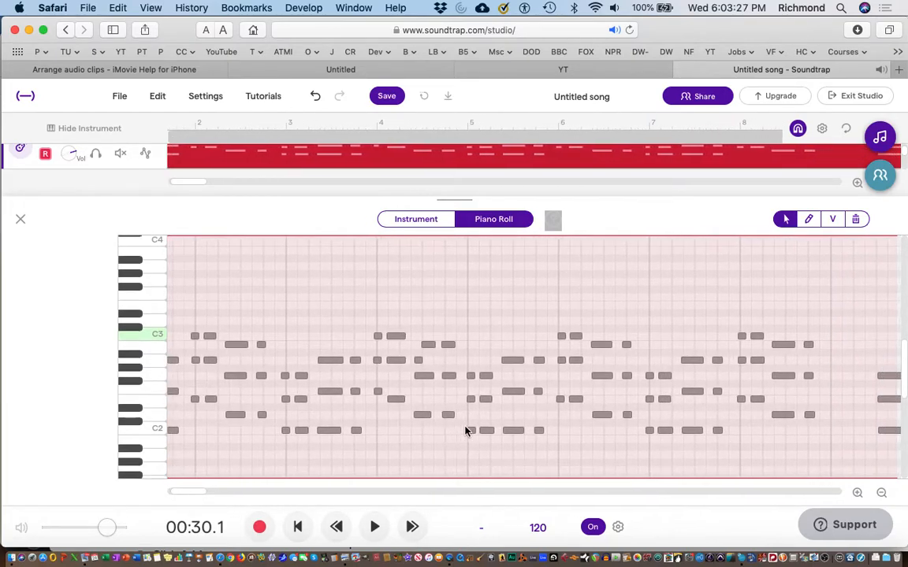
pyautogui.hscroll(7, 464, 431)
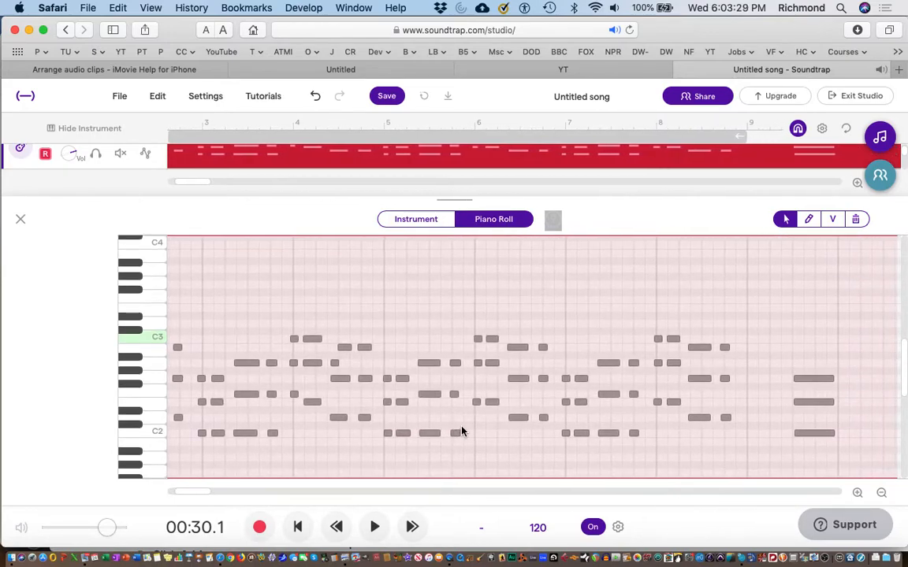
pyautogui.moveTo(768, 354); pyautogui.dragTo(728, 439)
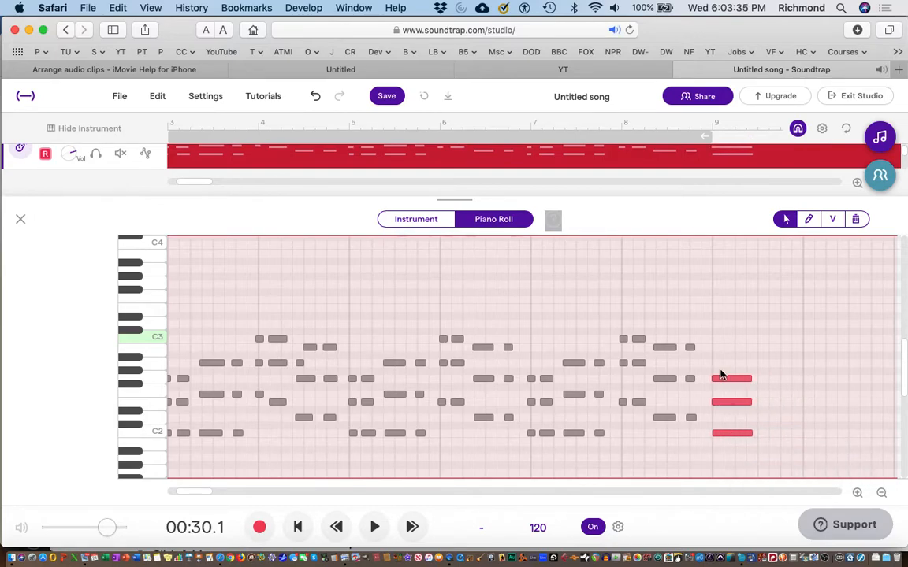
# Step: Delete the stray A note before bar 4's G chord and shift that chord's B note slightly earlier
pyautogui.hscroll(-5, 625, 430)
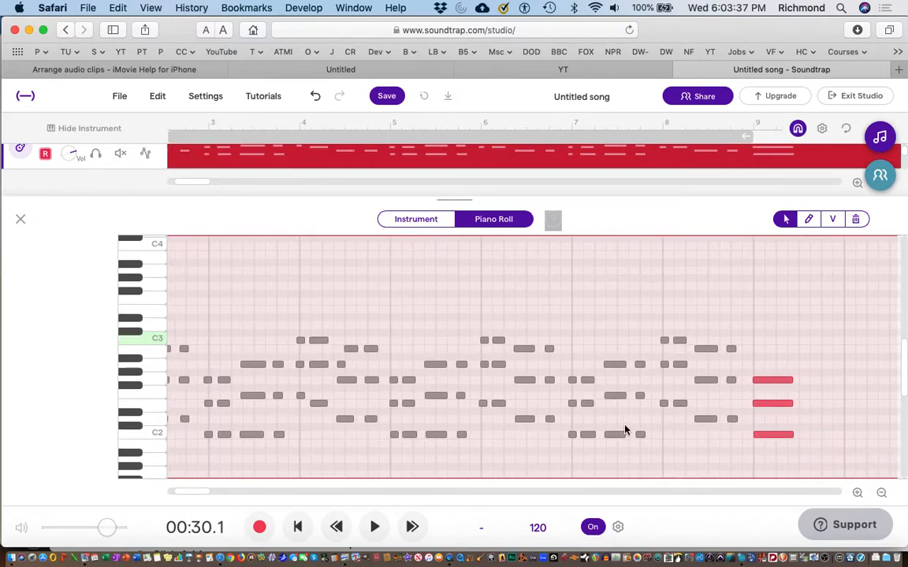
pyautogui.scroll(2, 625, 430)
pyautogui.scroll(-1, 625, 430)
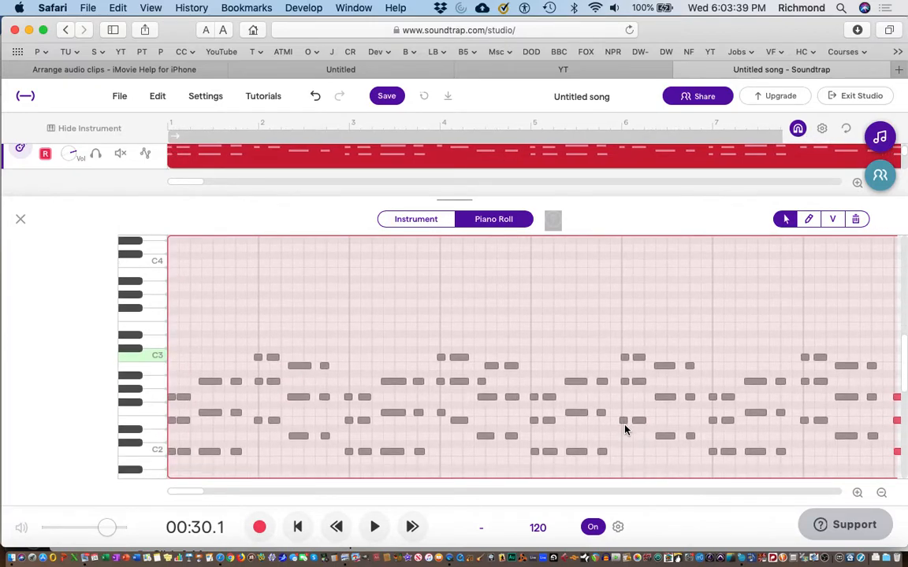
pyautogui.click(481, 382)
pyautogui.press('Delete')
pyautogui.click(491, 366)
pyautogui.moveTo(492, 371); pyautogui.dragTo(487, 372)
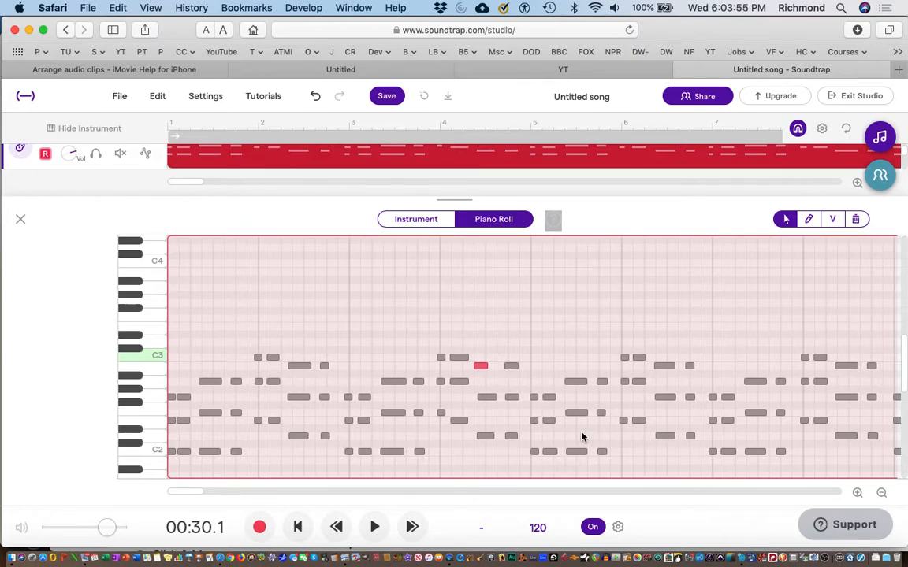
# Step: Close the note editor and add a new Guitar & bass track
pyautogui.hscroll(3, 679, 427)
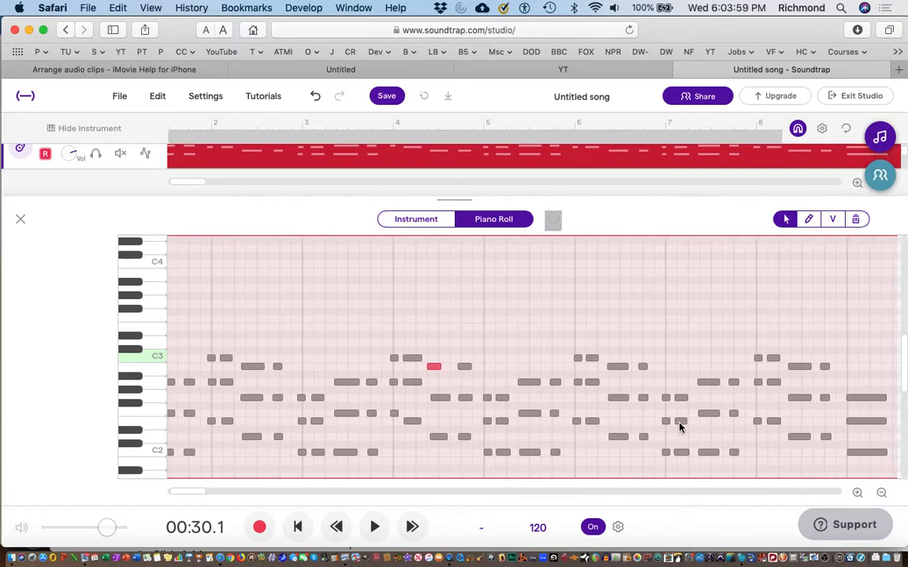
pyautogui.hscroll(4, 679, 427)
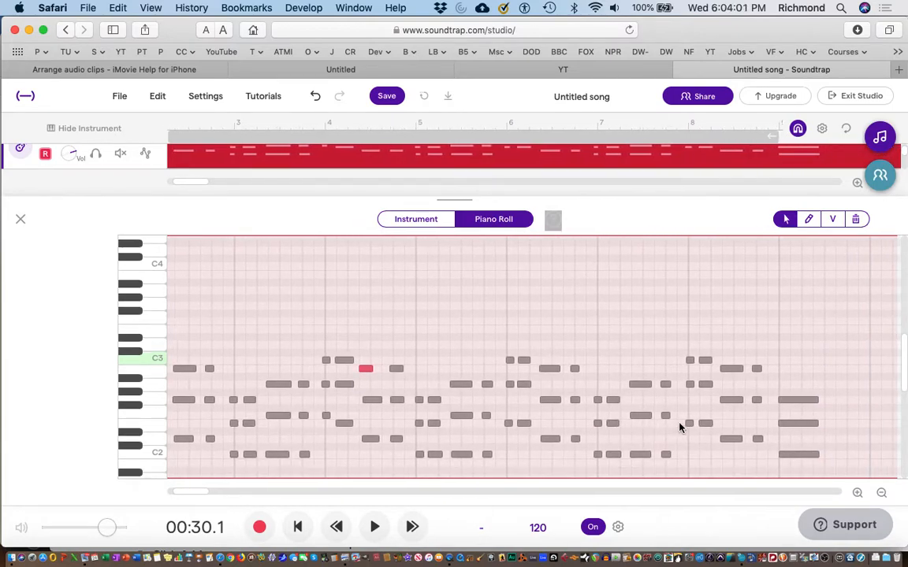
pyautogui.hscroll(-6, 679, 427)
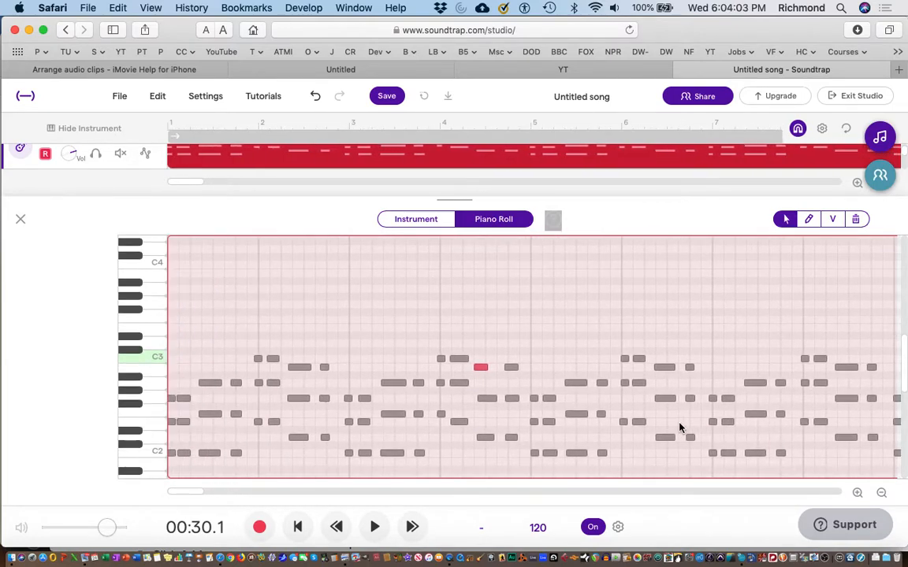
pyautogui.click(21, 220)
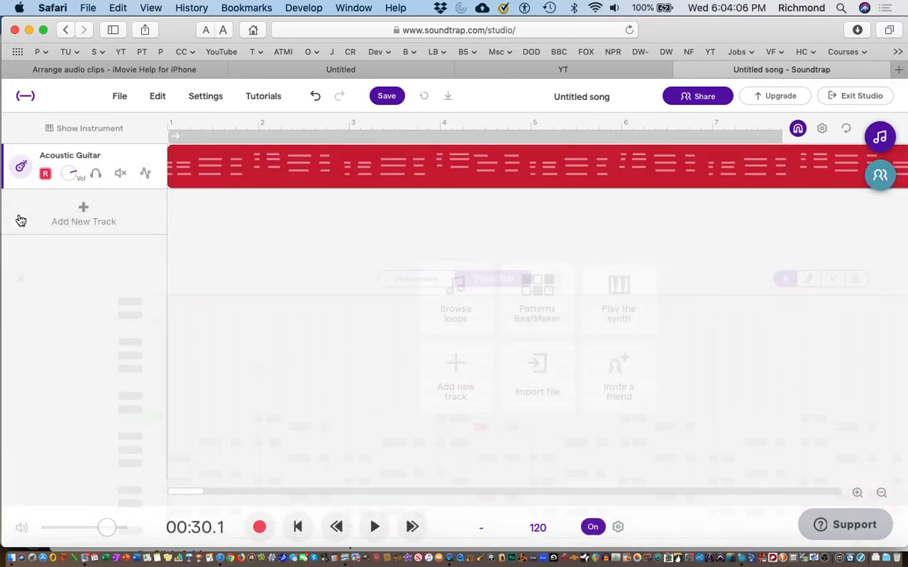
pyautogui.click(84, 215)
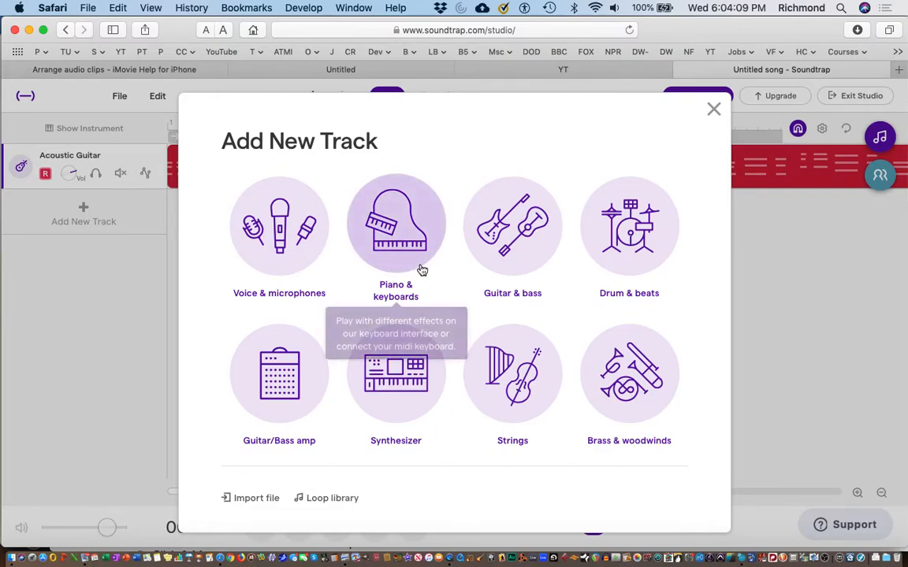
pyautogui.click(489, 246)
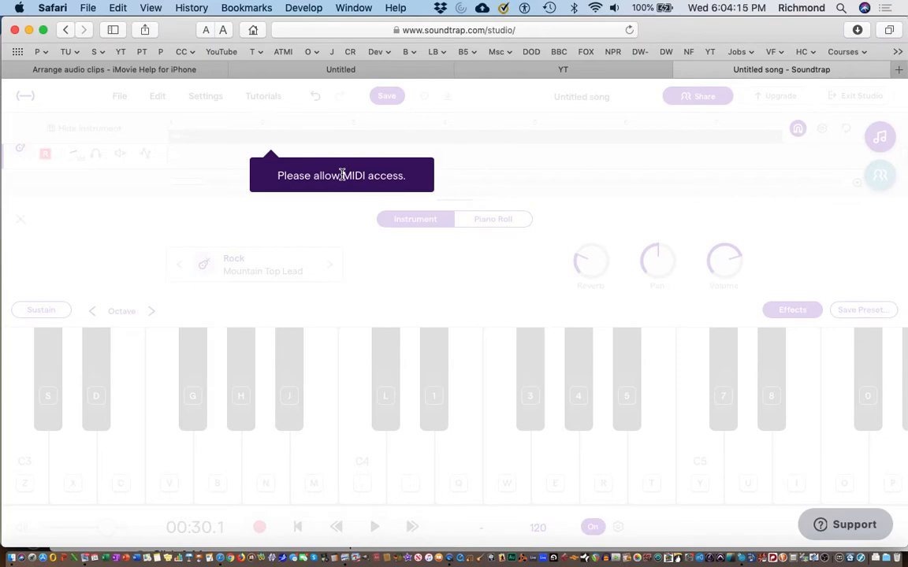
pyautogui.click(342, 175)
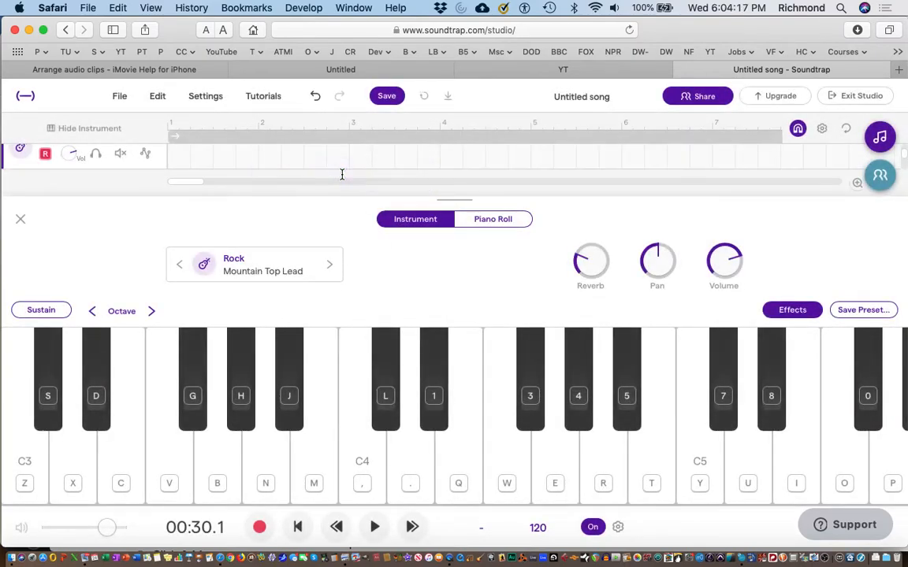
# Step: Set the new track's instrument to the Bass - Electric sound Billy Rocka
pyautogui.click(330, 265)
pyautogui.click(331, 267)
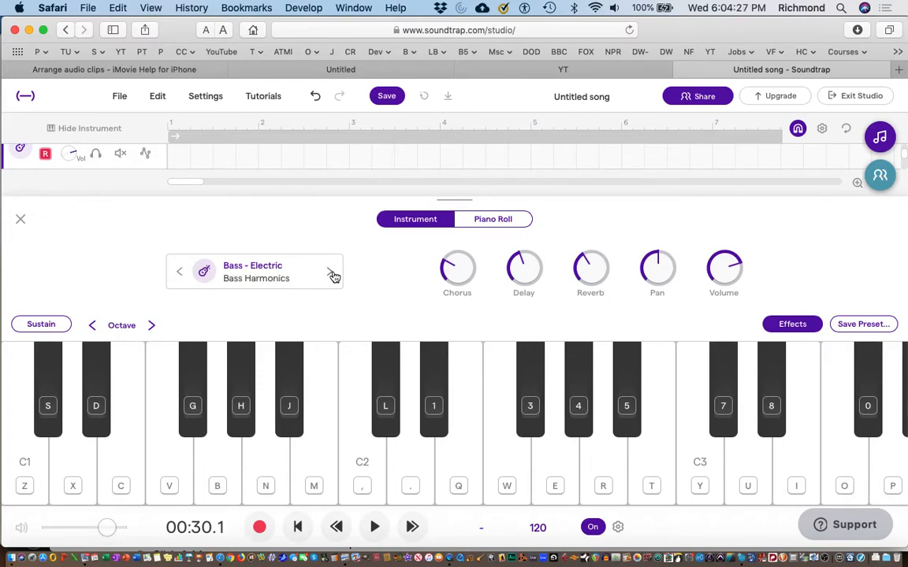
pyautogui.click(331, 273)
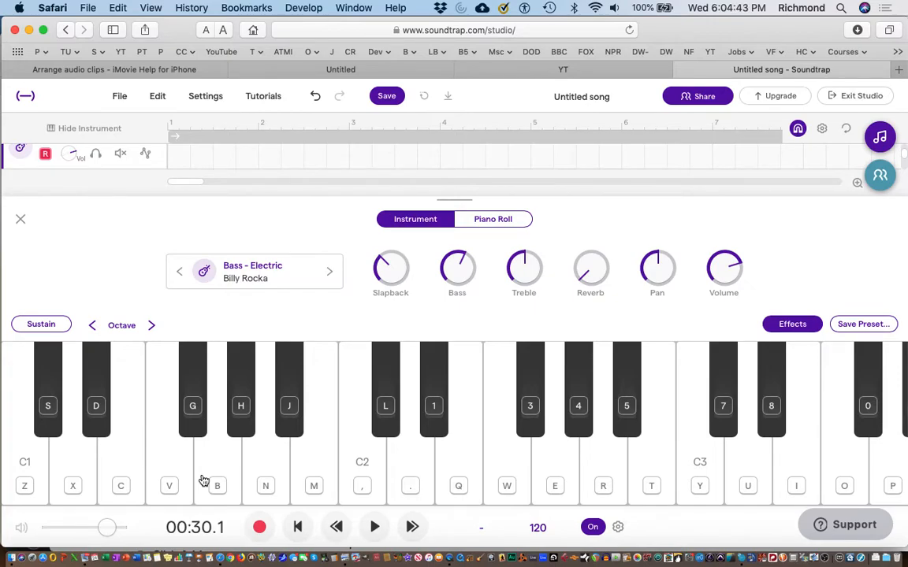
# Step: Rehearse the root notes C, F, A and G on the bass keyboard without recording
pyautogui.press('z')
pyautogui.press('v')
pyautogui.press('v')
pyautogui.press('n')
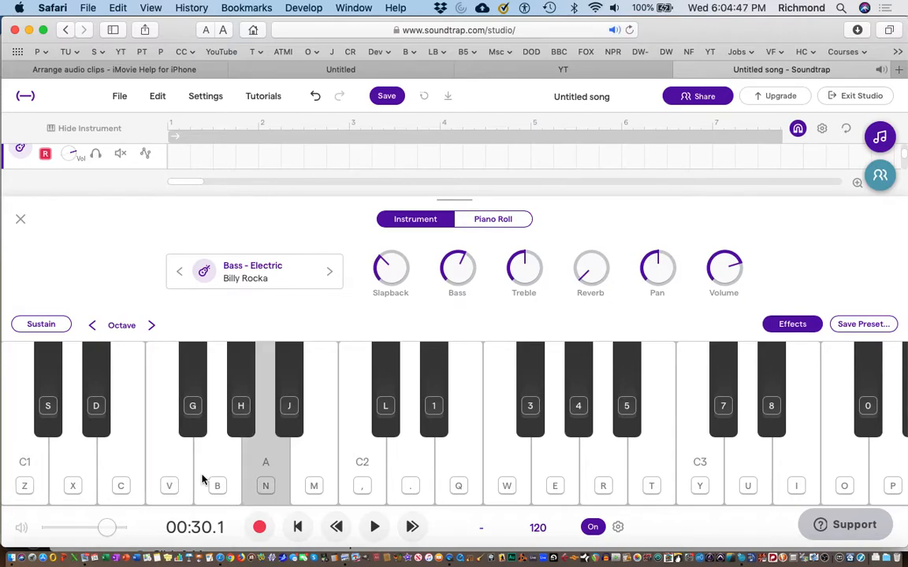
pyautogui.press('b')
pyautogui.press('b')
pyautogui.press('z')
pyautogui.press('v')
pyautogui.press('n')
pyautogui.press('b')
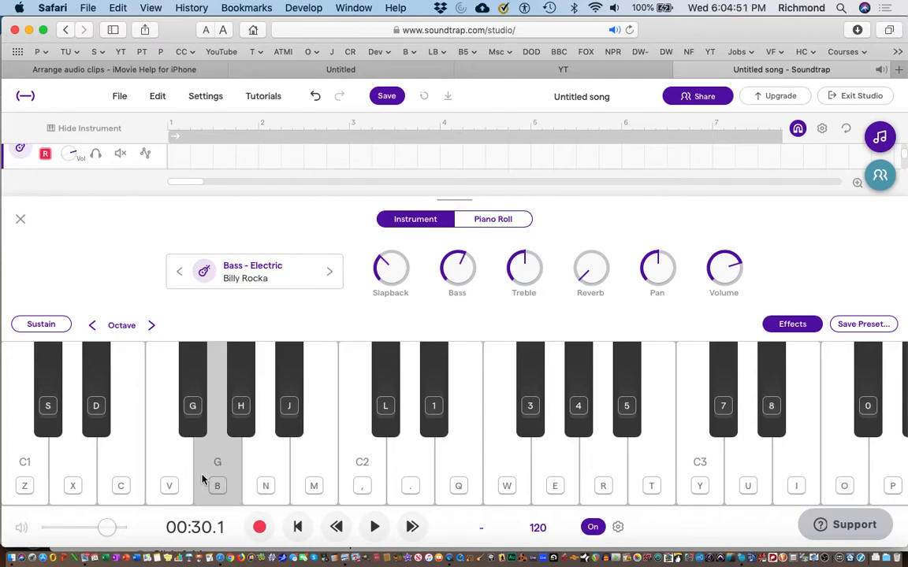
# Step: Record the bass part from the song's start, repeating the root notes C, F, A and G four times and ending on C
pyautogui.click(299, 527)
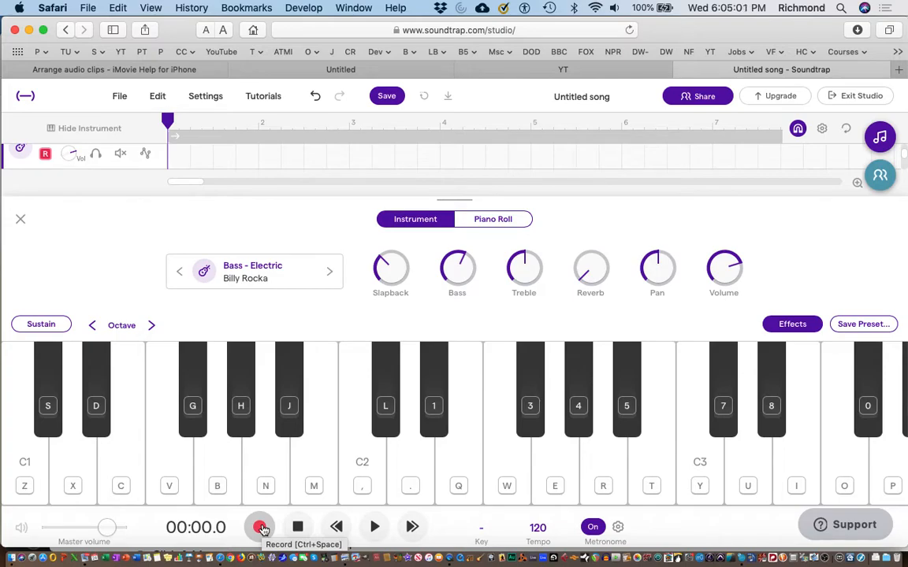
pyautogui.click(261, 528)
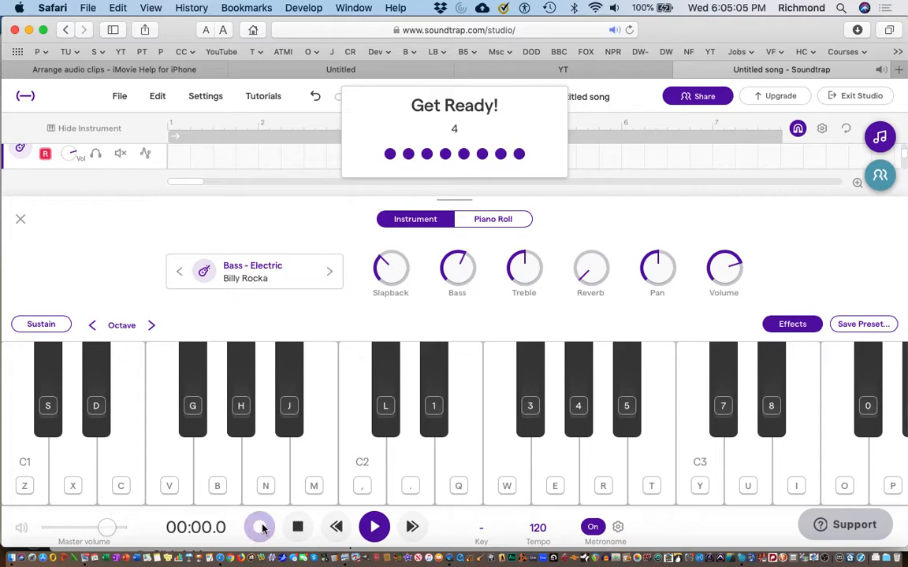
pyautogui.press('v')
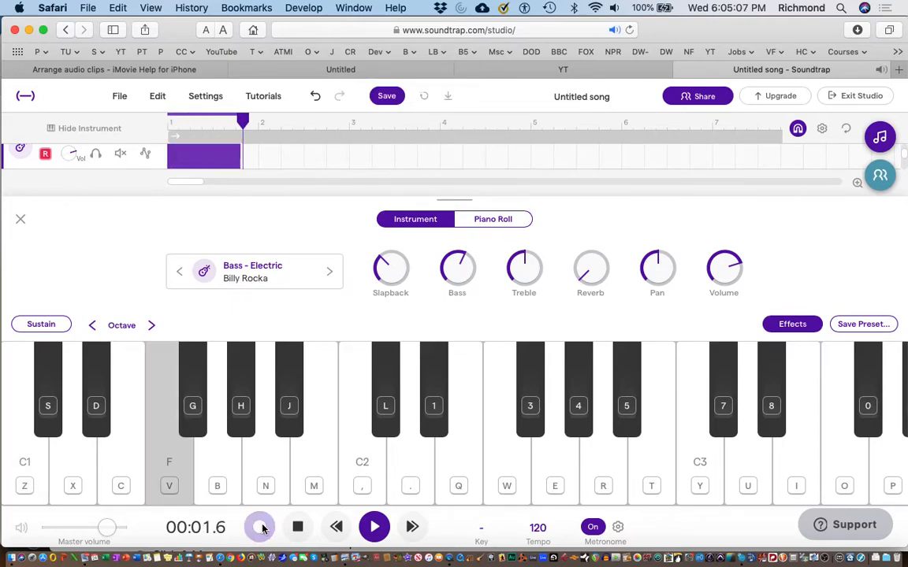
pyautogui.press('n')
pyautogui.press('b')
pyautogui.press('b')
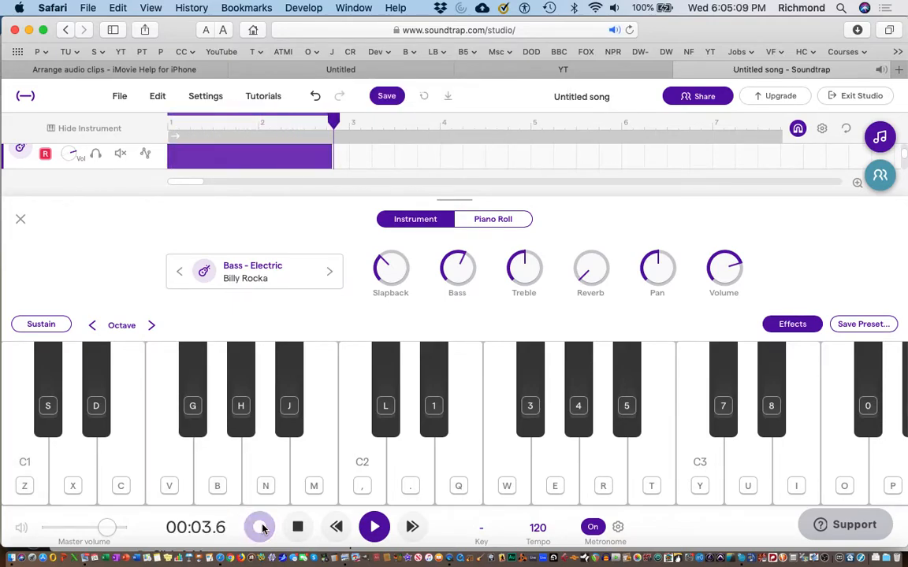
pyautogui.press('z')
pyautogui.press('v')
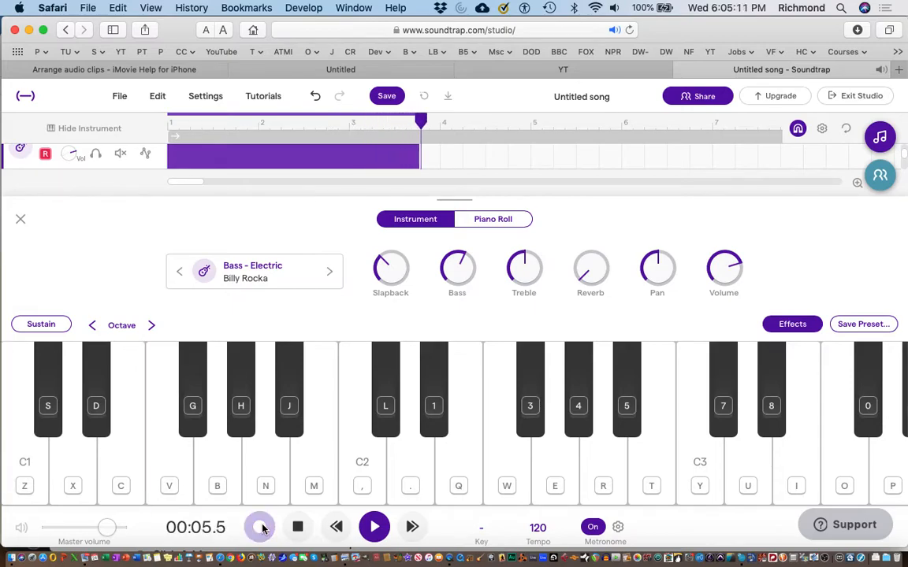
pyautogui.press('n')
pyautogui.press('b')
pyautogui.press('b')
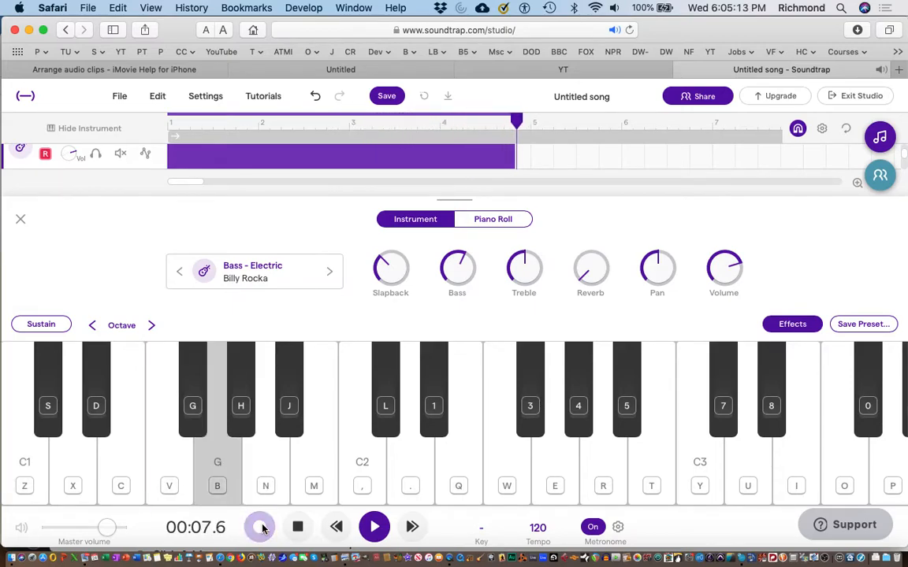
pyautogui.press('z')
pyautogui.press('v')
pyautogui.press('v')
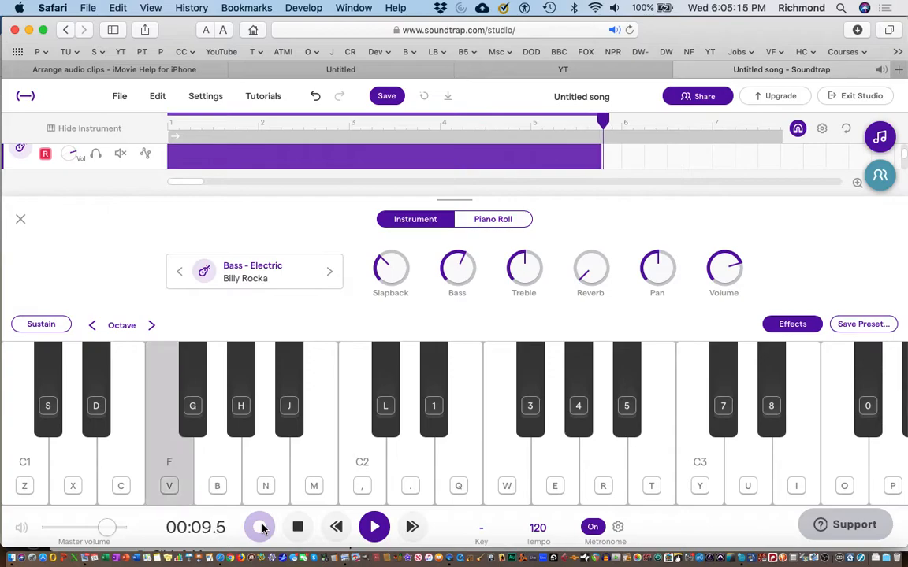
pyautogui.press('n')
pyautogui.press('b')
pyautogui.press('b')
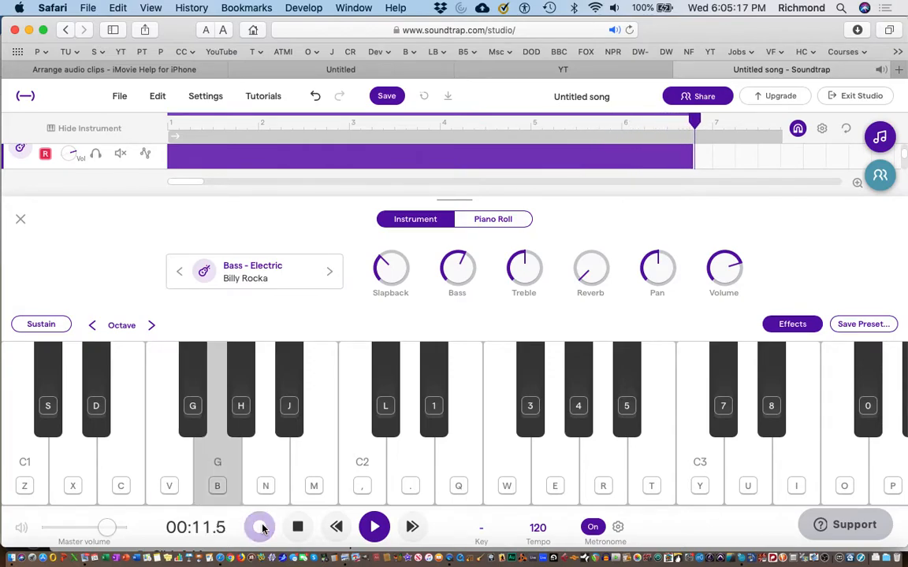
pyautogui.press('z')
pyautogui.press('v')
pyautogui.press('v')
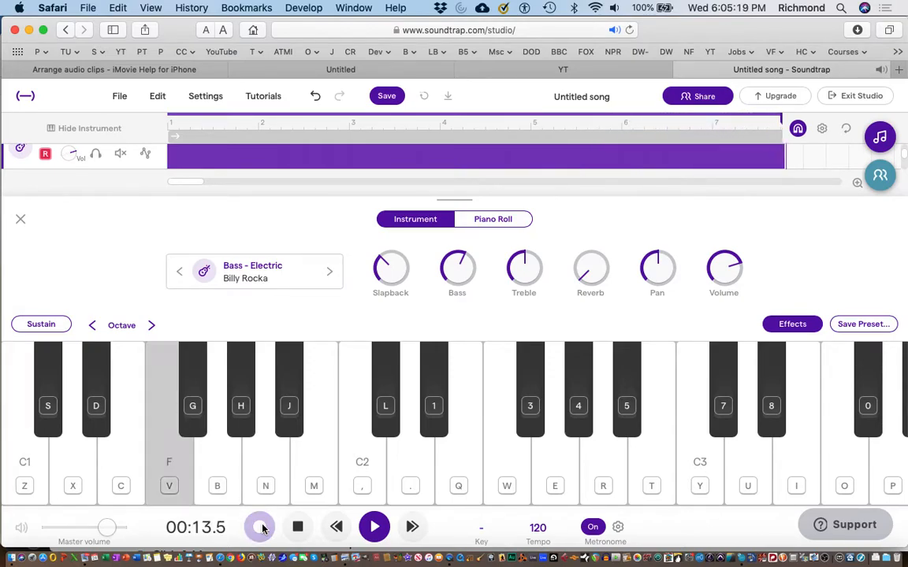
pyautogui.press('n')
pyautogui.press('b')
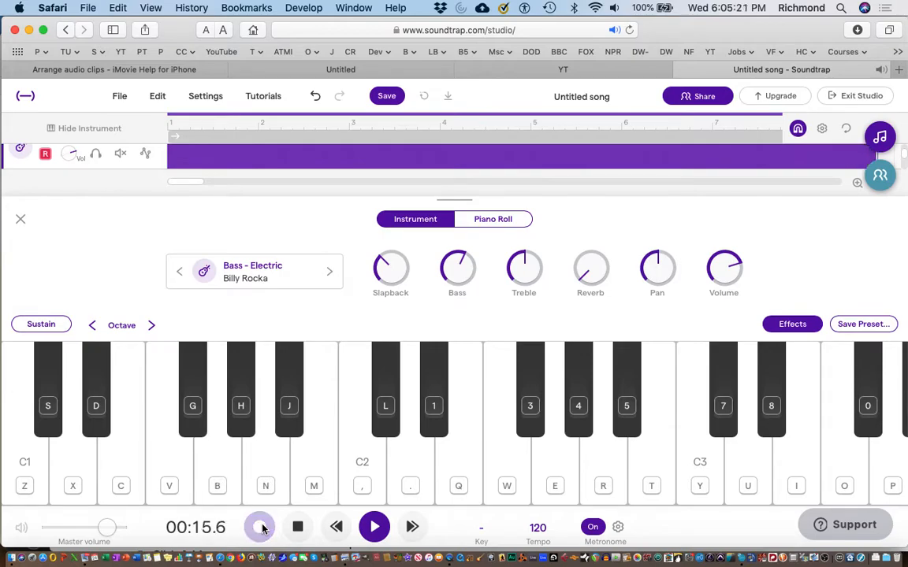
pyautogui.press('z')
pyautogui.press('b')
pyautogui.click(298, 528)
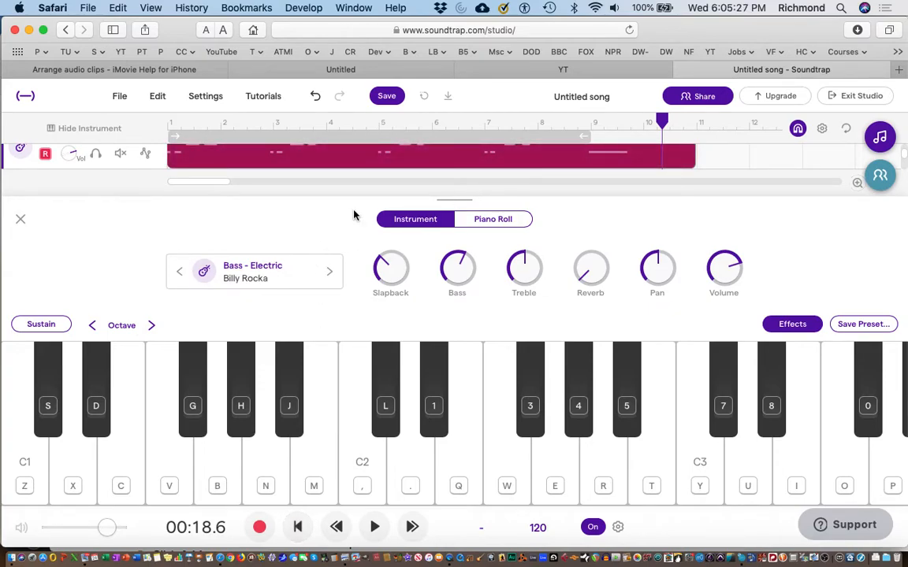
# Step: Close the instrument editor, split the guitar and bass clips at the start of bar 10, and delete the trailing empty pieces
pyautogui.click(21, 219)
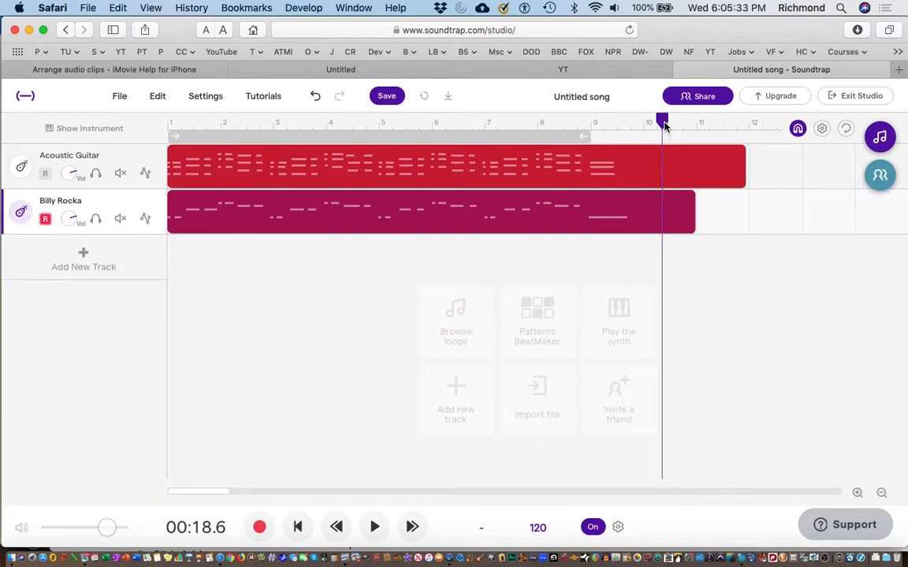
pyautogui.moveTo(664, 126); pyautogui.dragTo(646, 130)
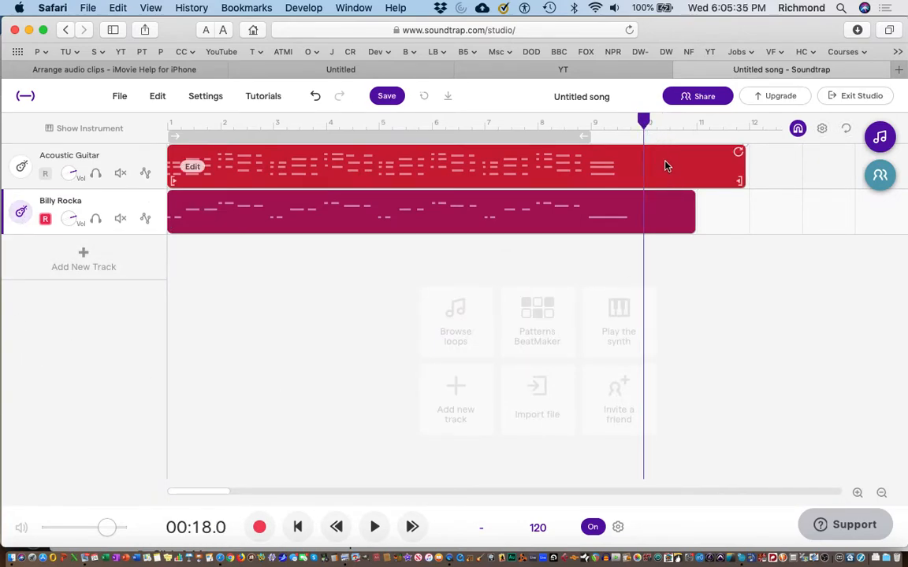
pyautogui.moveTo(694, 274); pyautogui.dragTo(644, 154)
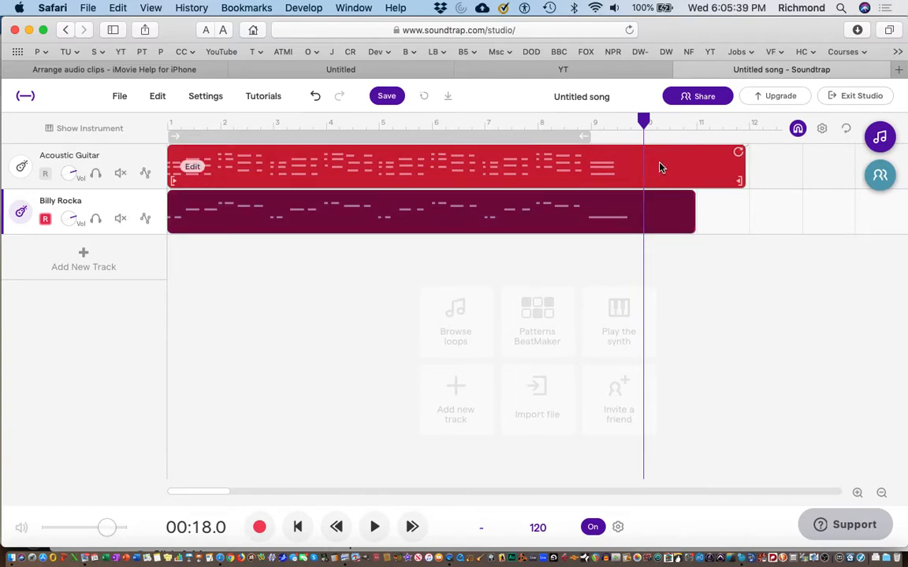
pyautogui.rightClick(661, 165)
pyautogui.click(682, 229)
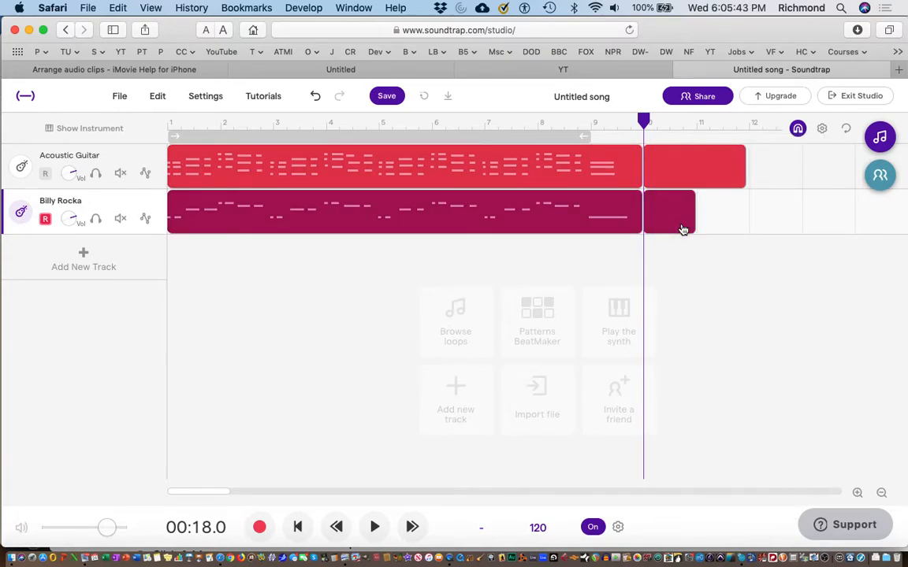
pyautogui.moveTo(721, 262); pyautogui.dragTo(671, 160)
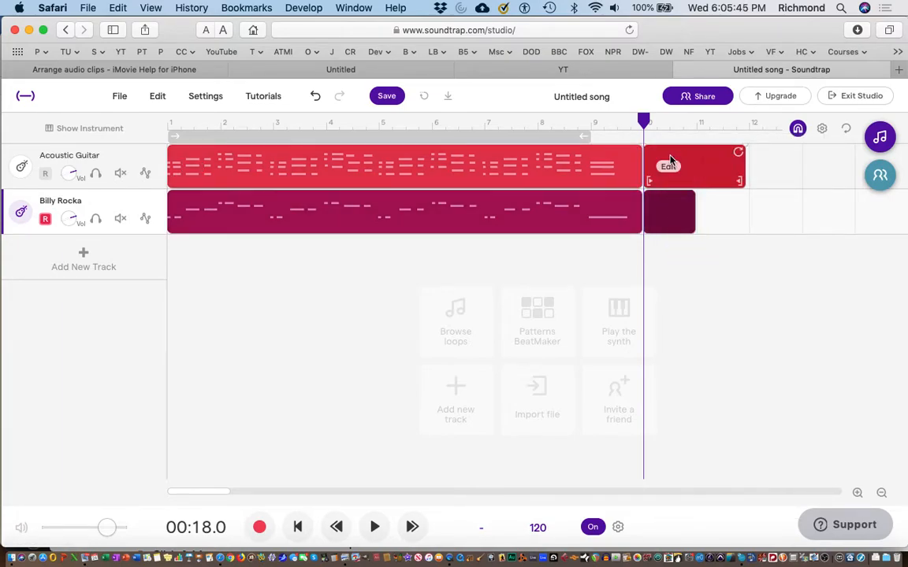
pyautogui.press('BackSpace')
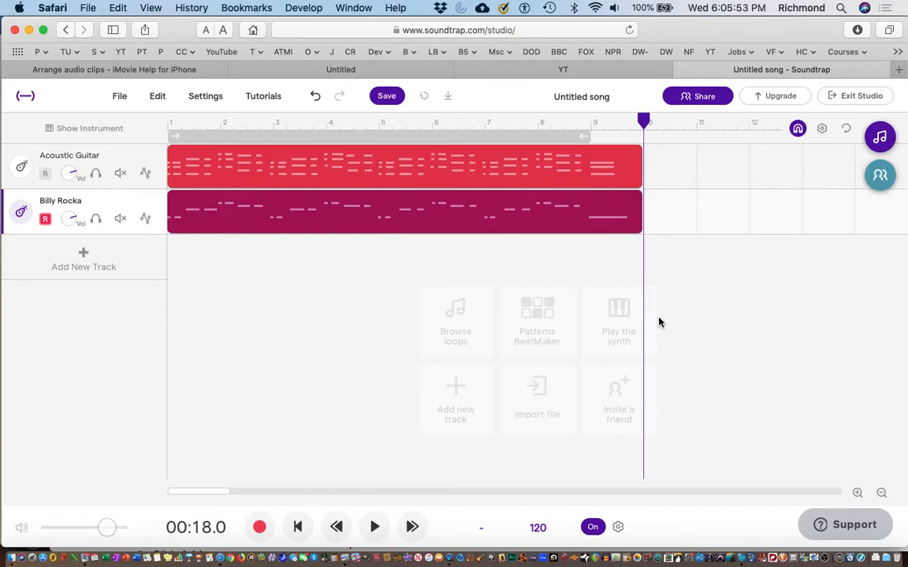
# Step: Add a Drum & beats track and program bar 1 with kicks on beats 1 and 3 and snares on beats 2 and 4
pyautogui.click(86, 263)
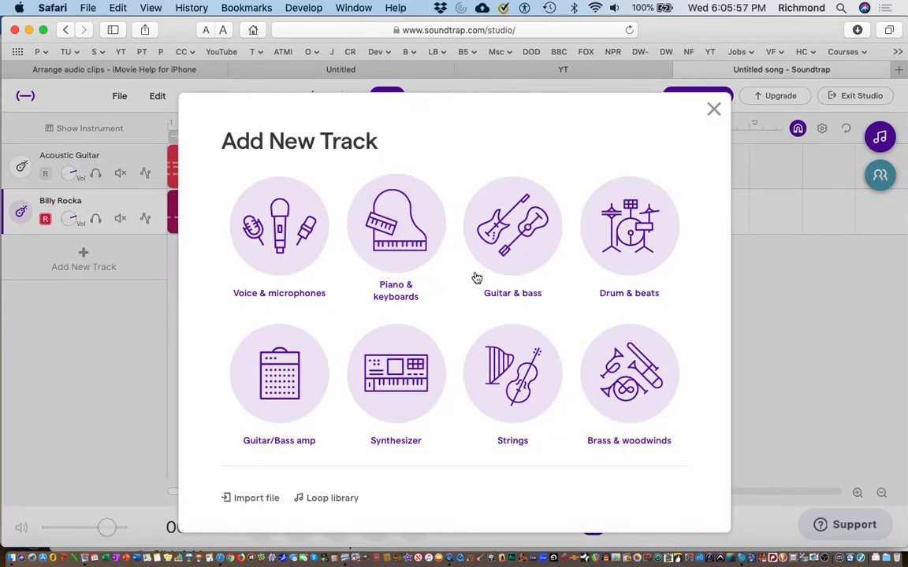
pyautogui.click(613, 230)
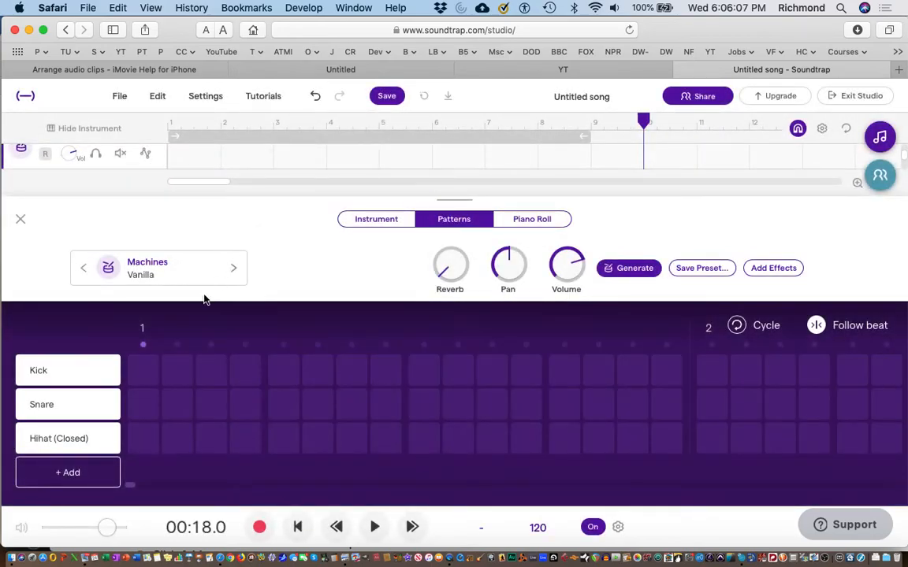
pyautogui.click(144, 372)
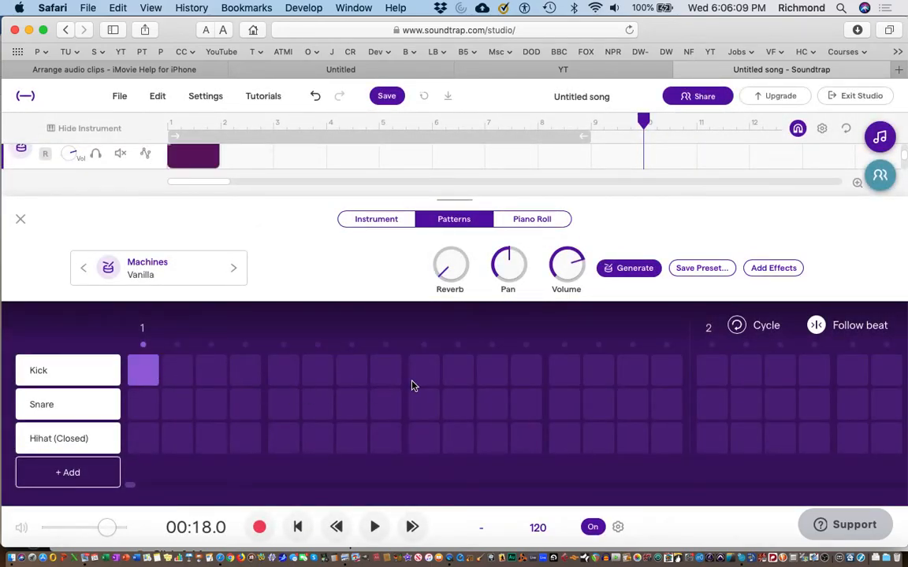
pyautogui.click(277, 409)
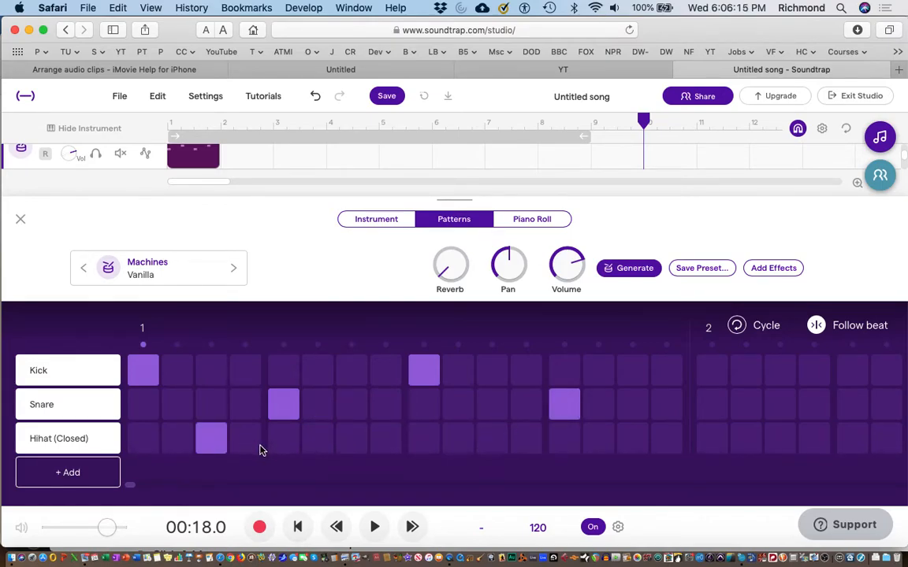
# Step: Place closed hi-hat hits on pattern steps 3, 5, 7, 11, 13 and 15 of bar 1
pyautogui.click(284, 446)
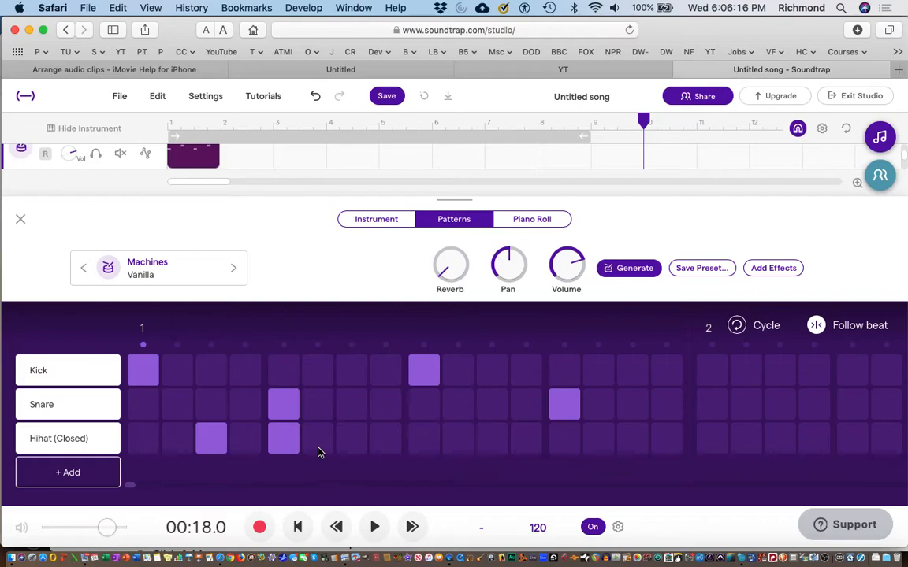
pyautogui.click(359, 452)
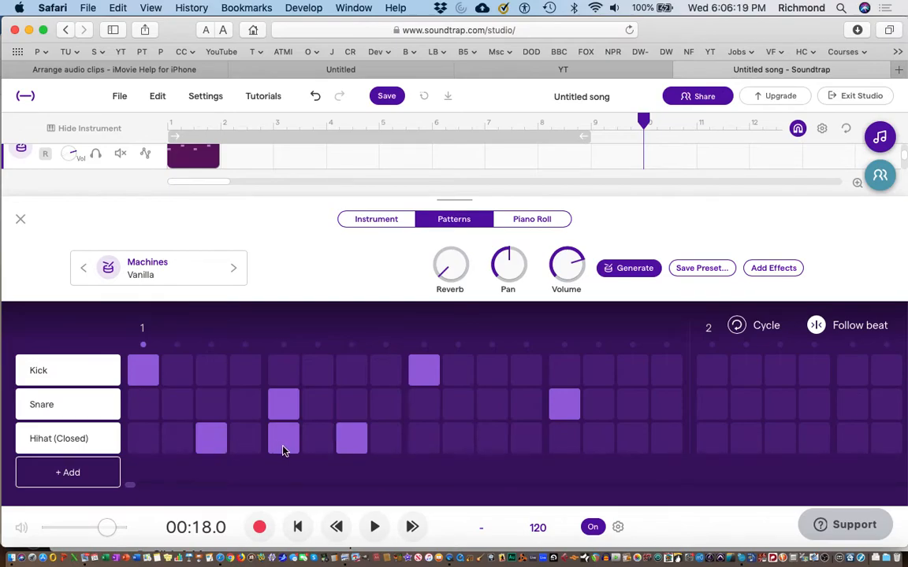
pyautogui.click(498, 448)
pyautogui.click(568, 449)
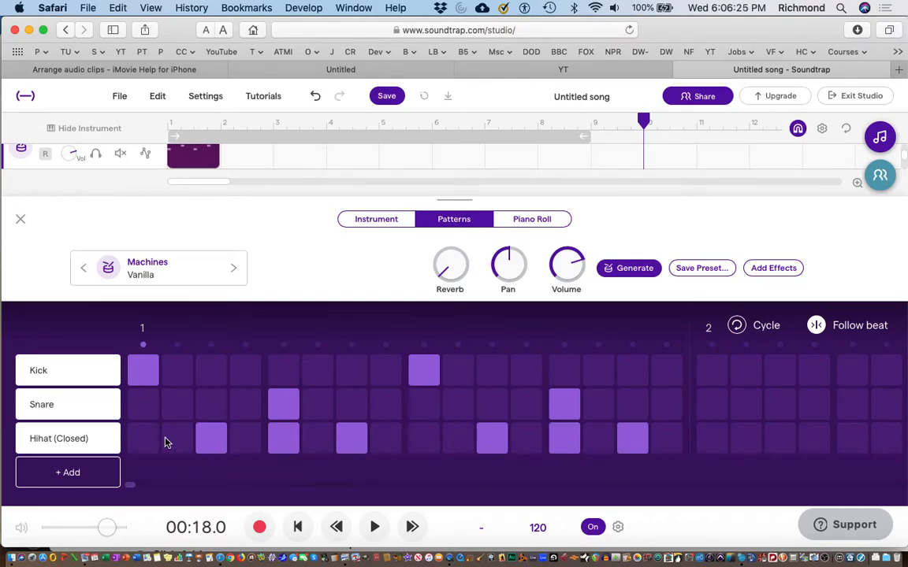
# Step: Add a Rimshot row to the drum pattern with hits on steps 1, 7, 13 and 15
pyautogui.click(73, 473)
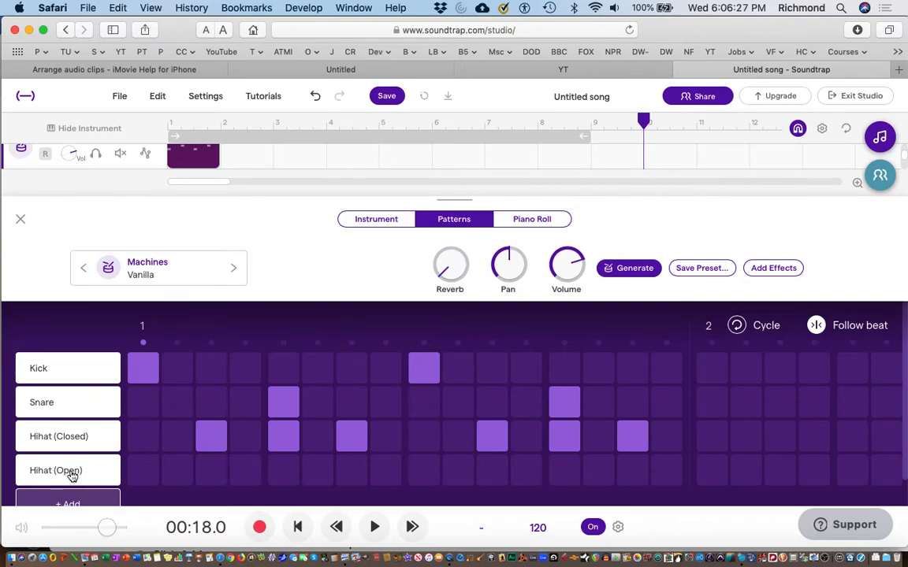
pyautogui.click(90, 474)
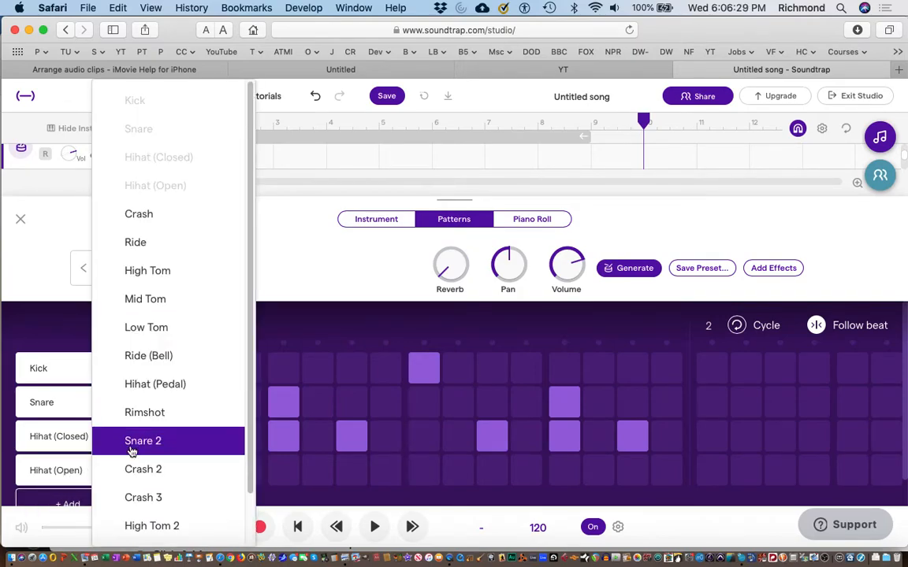
pyautogui.click(143, 416)
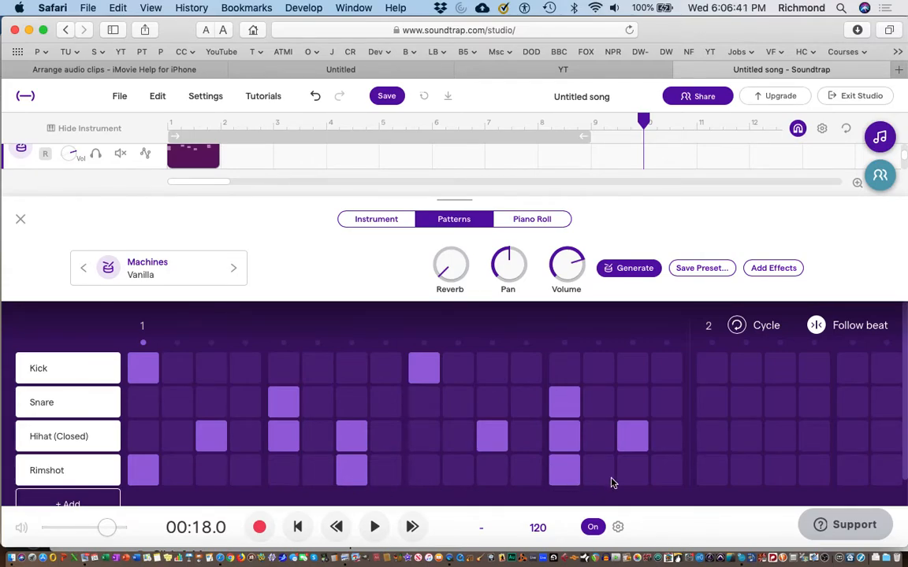
pyautogui.click(632, 473)
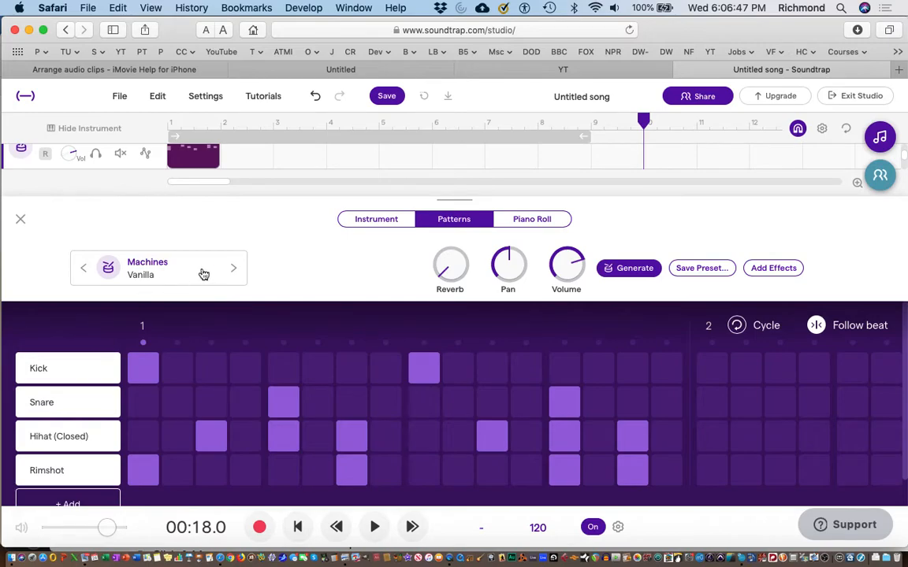
# Step: Change the drum track's sound to the Kits preset Sixties
pyautogui.click(233, 271)
pyautogui.click(233, 270)
pyautogui.click(234, 271)
pyautogui.click(233, 270)
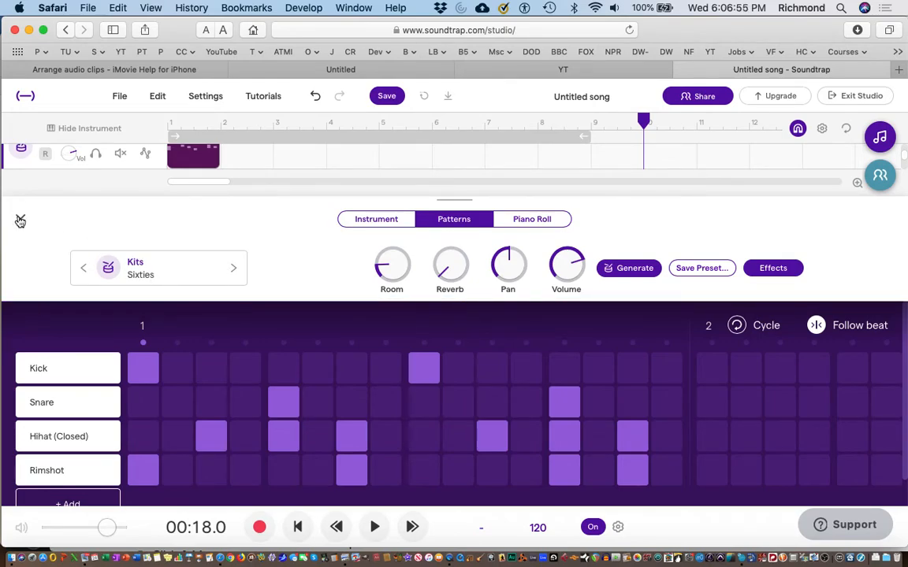
# Step: Close the pattern editor and loop the one-bar drum clip through the end of bar 8
pyautogui.click(20, 222)
pyautogui.moveTo(215, 245)
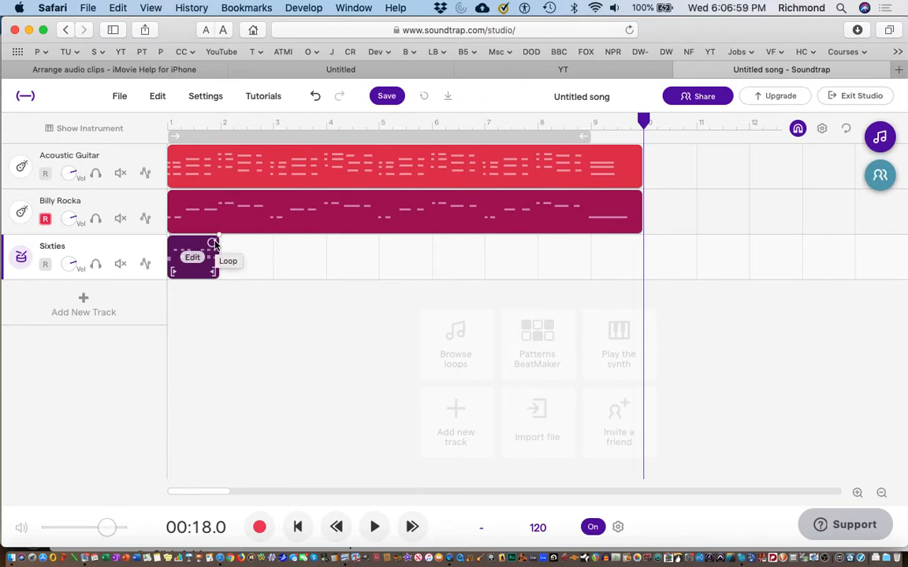
pyautogui.moveTo(216, 245); pyautogui.dragTo(581, 264)
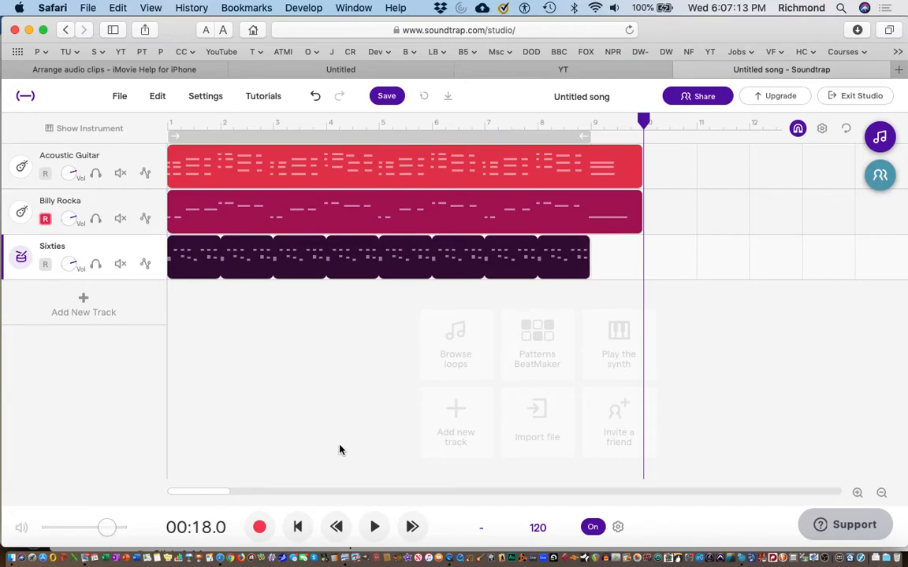
# Step: Play the song from the start to hear the guitar, bass and drums together
pyautogui.click(297, 526)
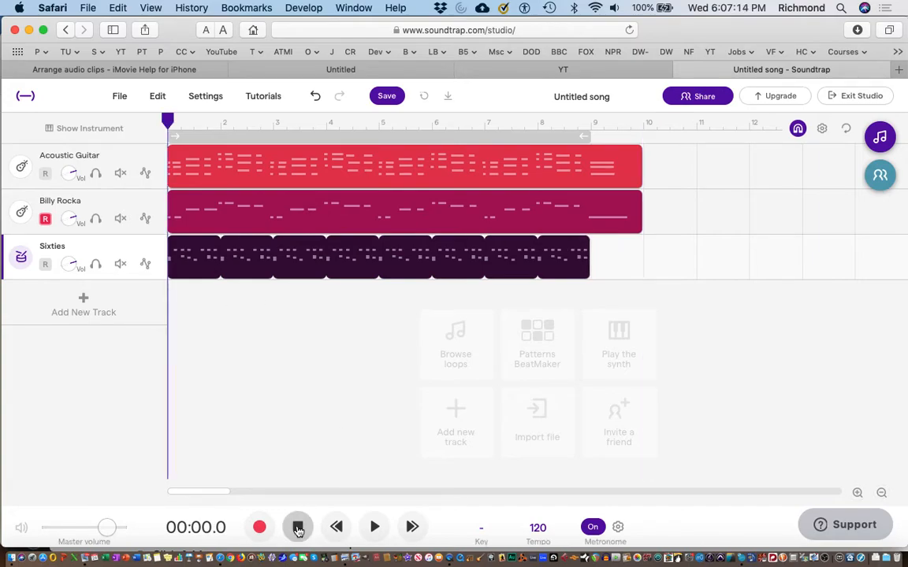
pyautogui.click(376, 527)
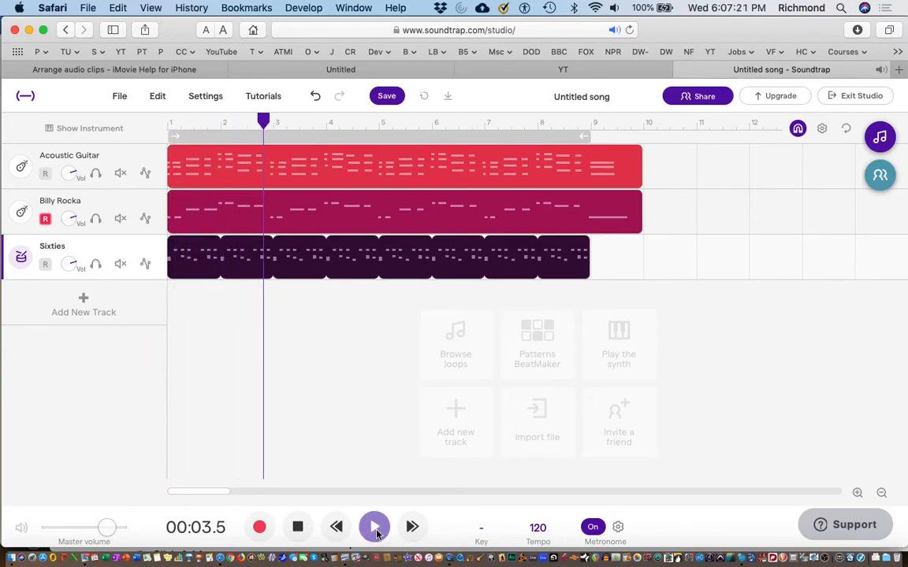
pyautogui.click(298, 536)
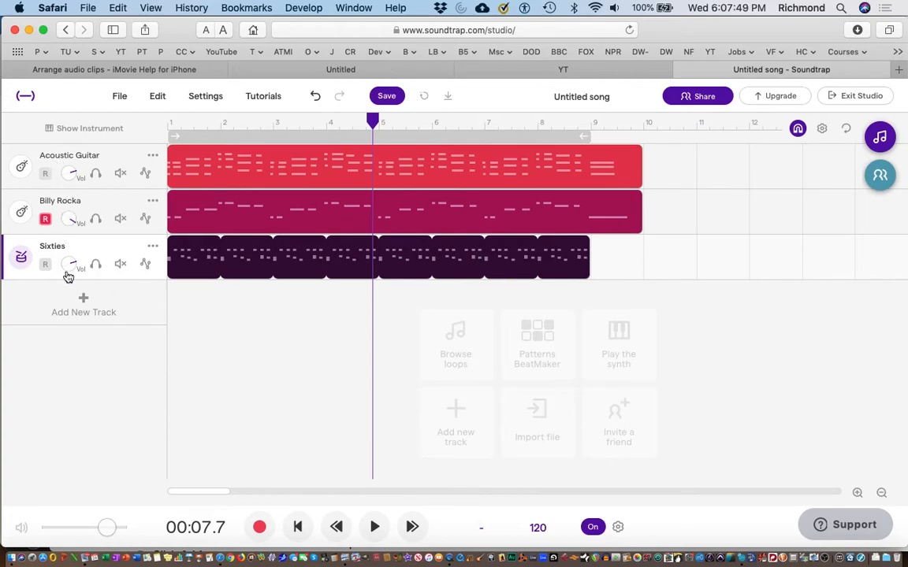
# Step: Lower the volume of the Sixties drum track and return the playhead to the start of the song
pyautogui.moveTo(69, 268); pyautogui.dragTo(69, 300)
pyautogui.click(300, 534)
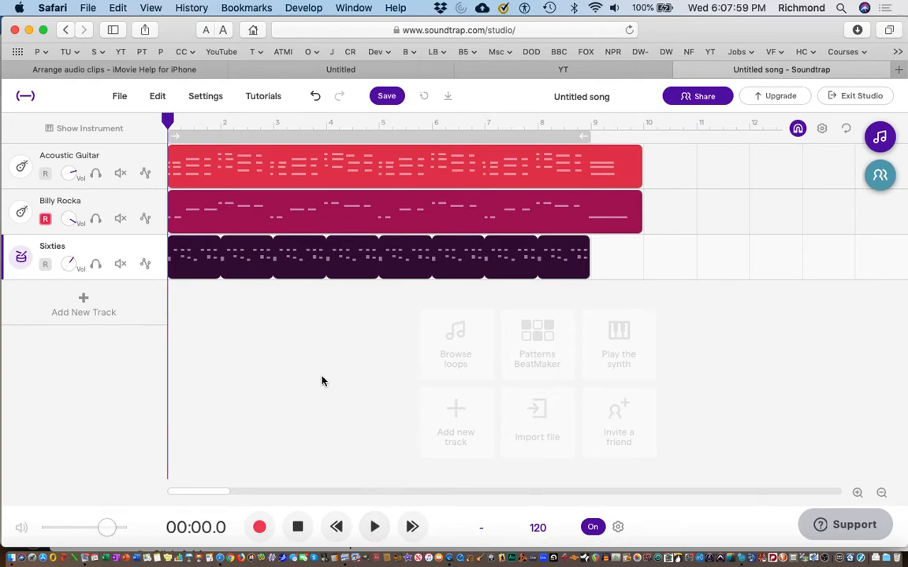
# Step: Show the automation lane of the Acoustic Guitar track and hide it again
pyautogui.click(145, 173)
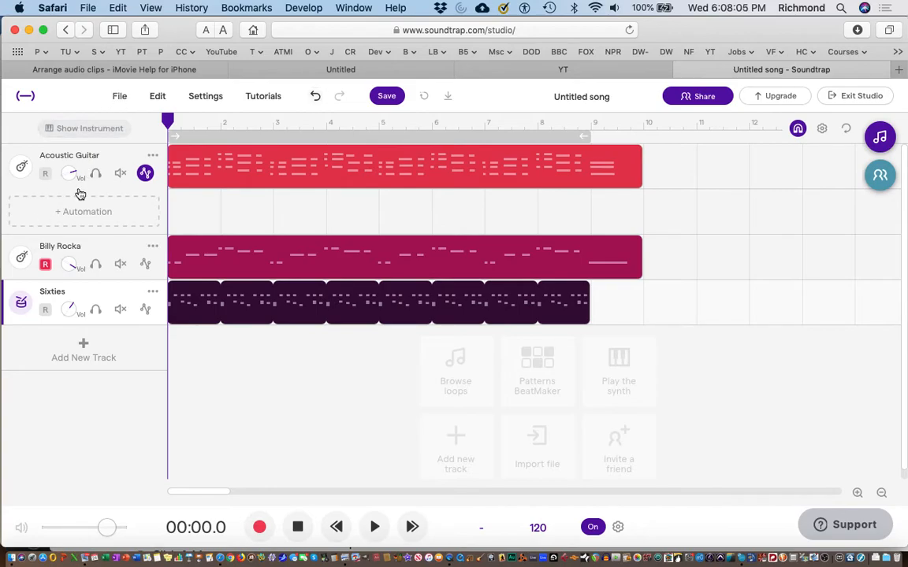
pyautogui.click(146, 174)
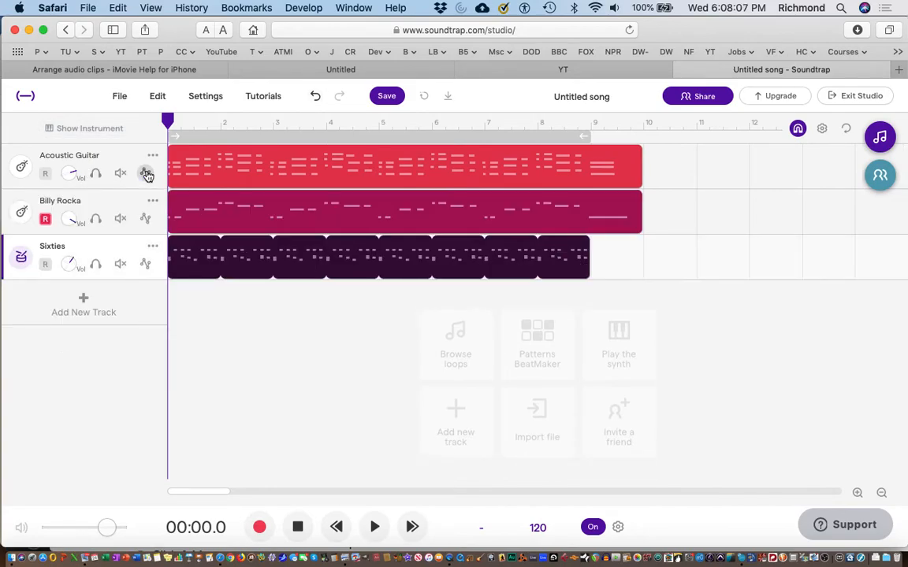
# Step: Save the untitled song under the name Guitars 1
pyautogui.click(119, 101)
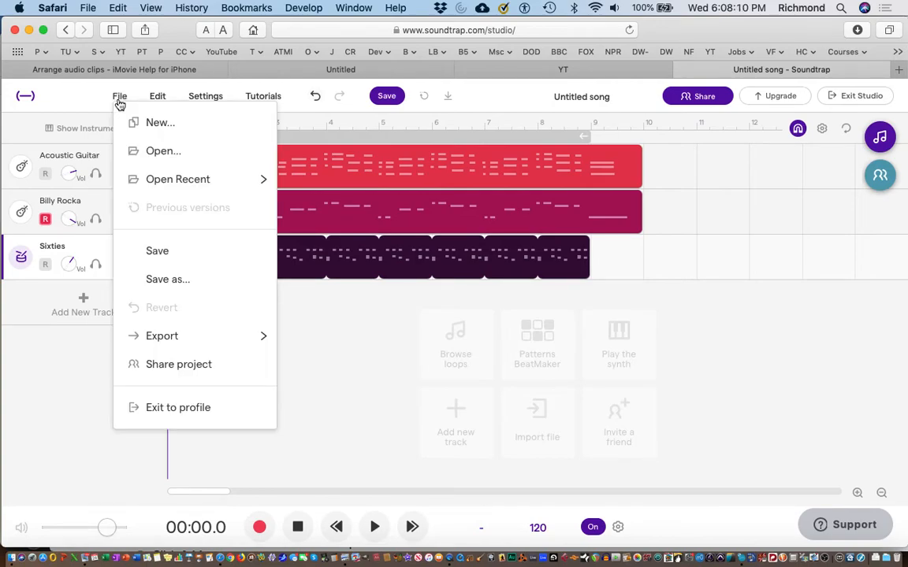
pyautogui.click(146, 278)
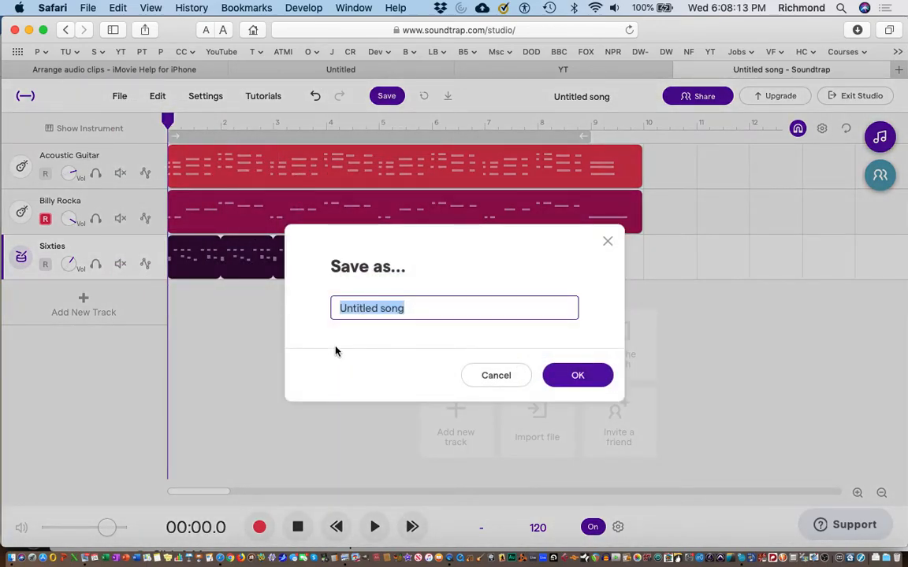
pyautogui.write('Guitars 1')
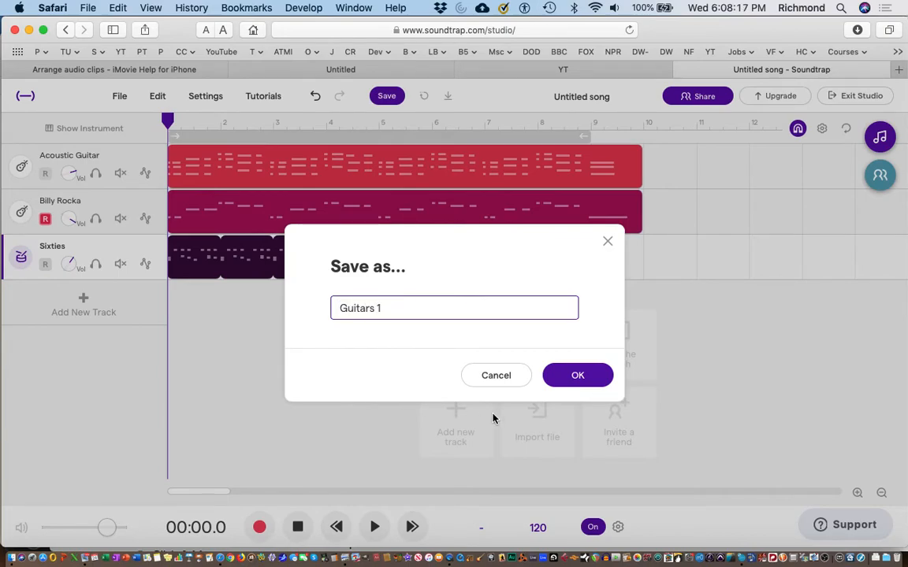
pyautogui.click(575, 381)
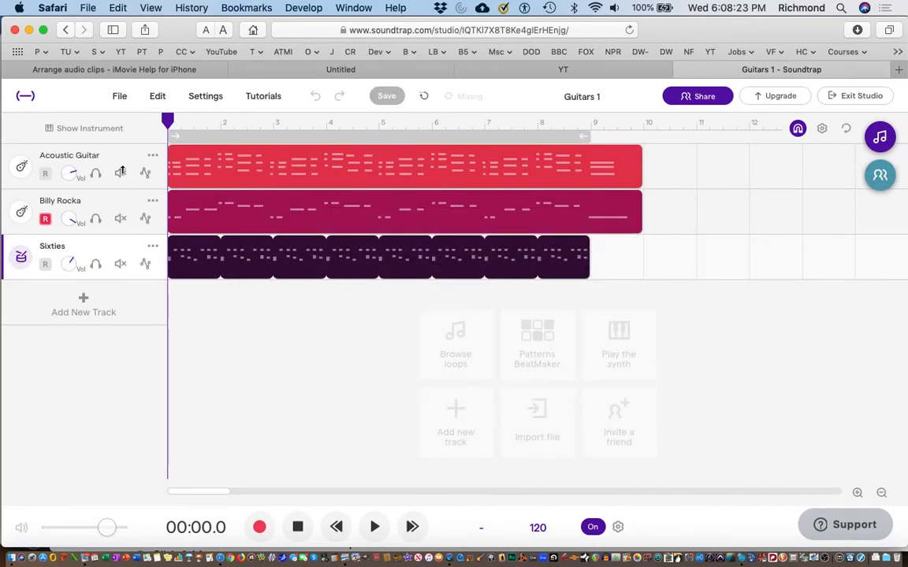
# Step: Try to export the Guitars 1 project to an mp3 file
pyautogui.click(121, 100)
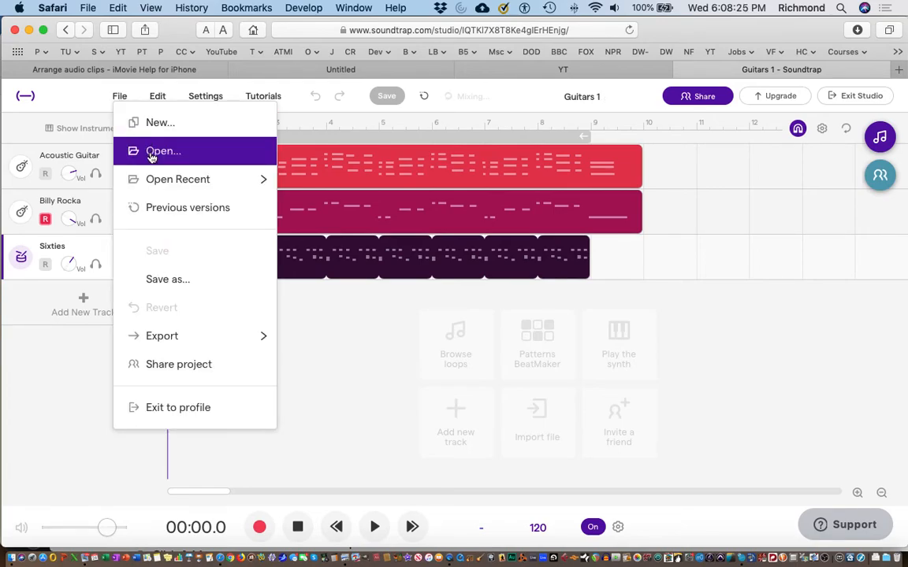
pyautogui.moveTo(166, 342)
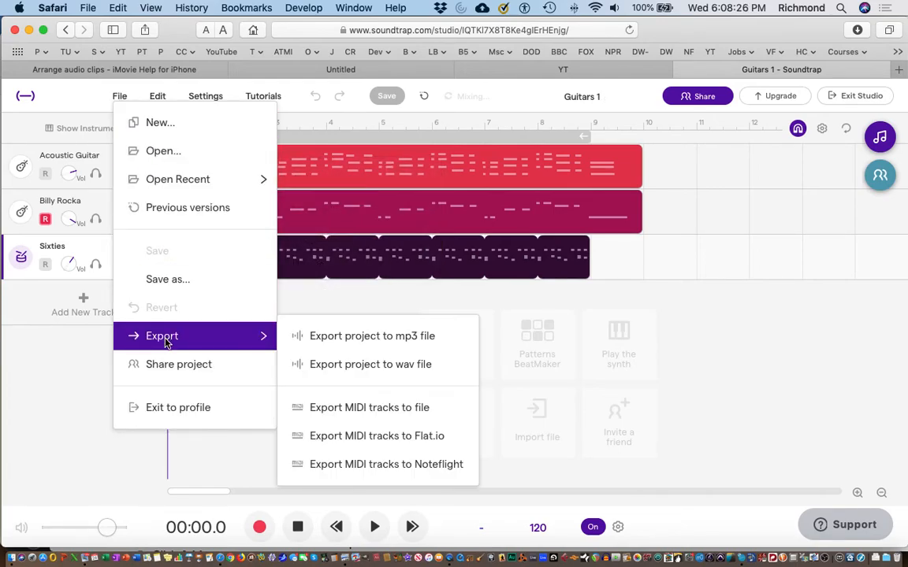
pyautogui.click(337, 340)
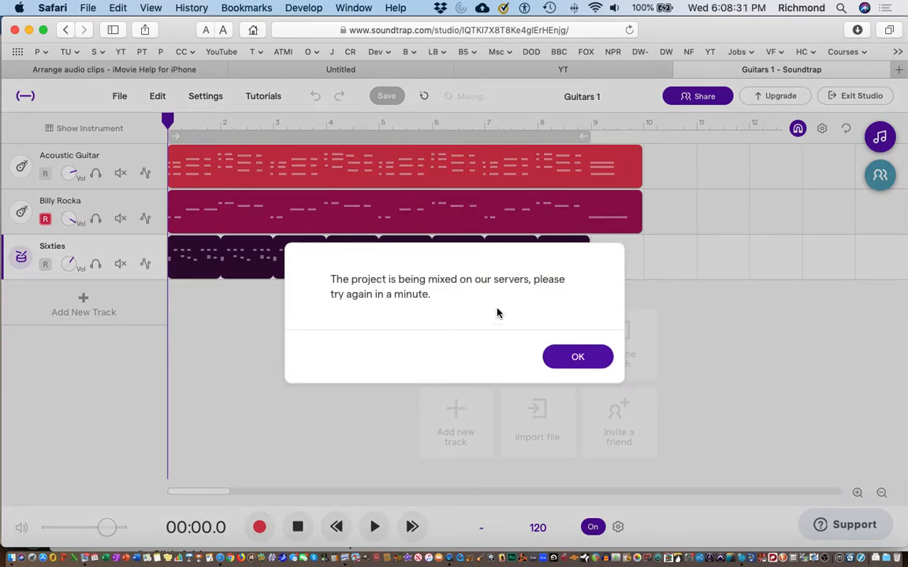
pyautogui.click(578, 357)
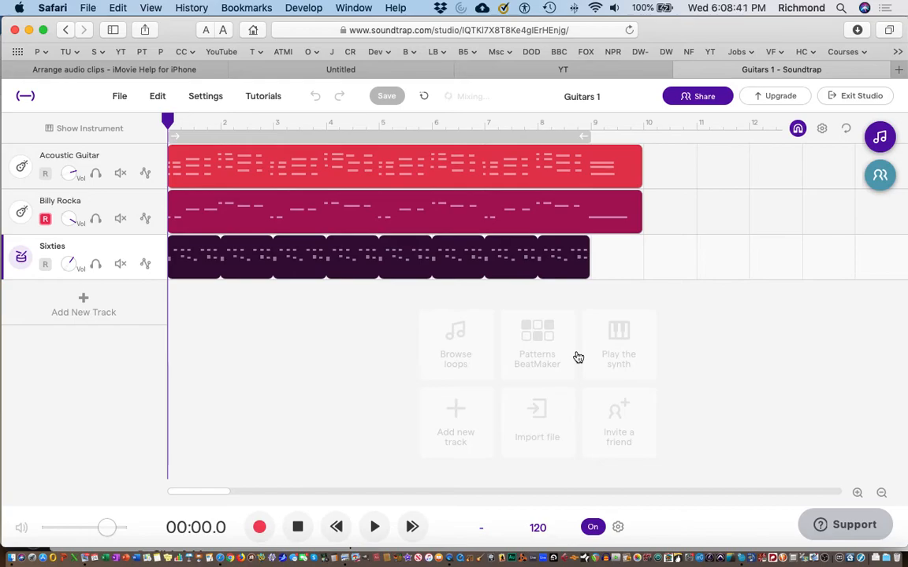
# Step: Exit the studio to the profile page and bring up the My Projects list
pyautogui.click(850, 97)
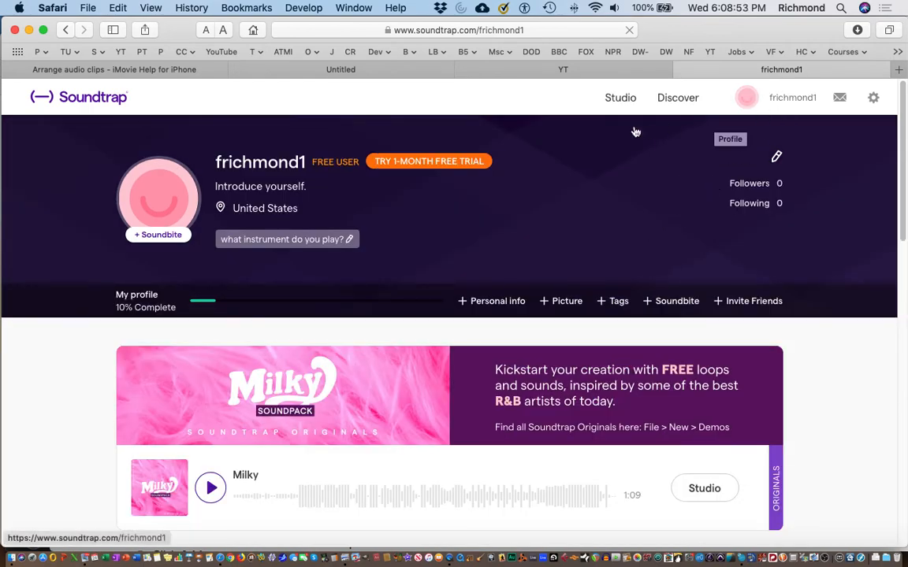
pyautogui.scroll(-8, 584, 335)
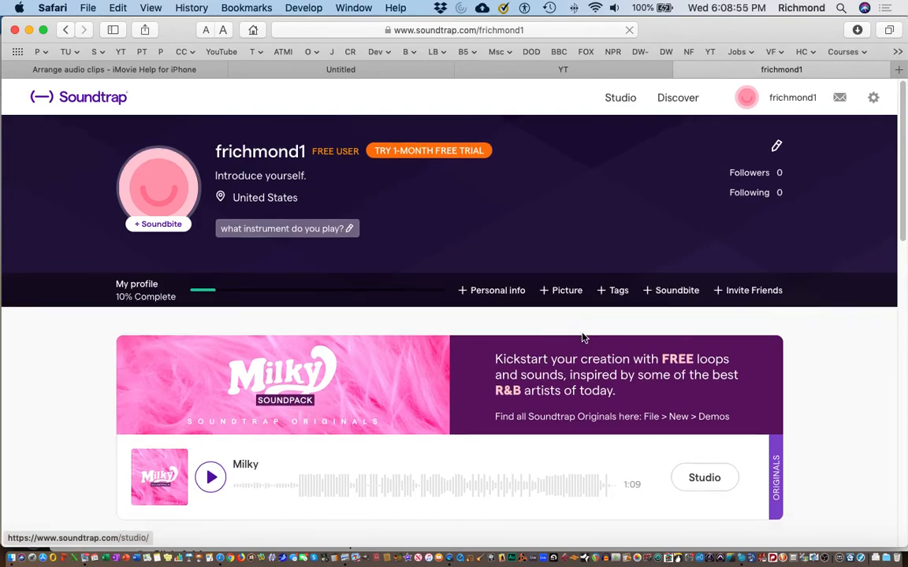
pyautogui.scroll(-5, 582, 337)
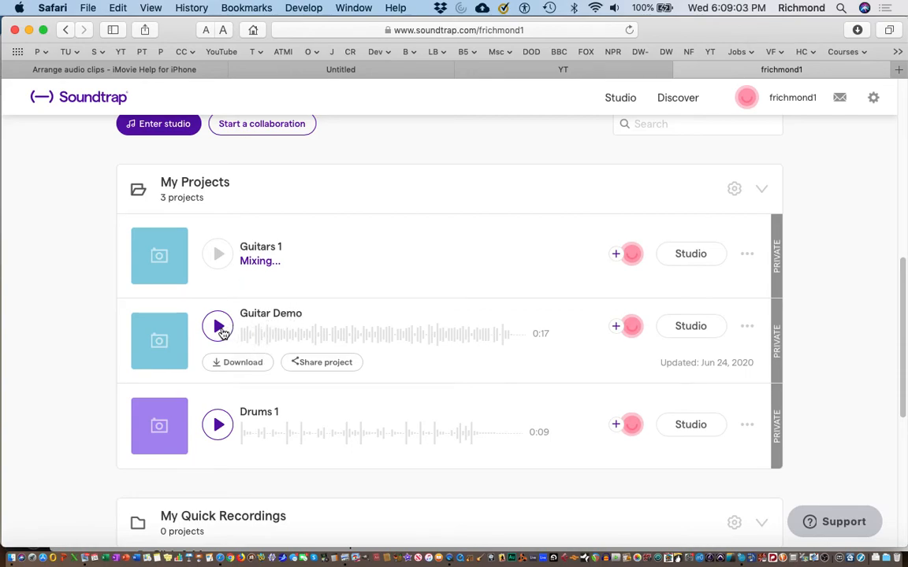
pyautogui.click(219, 329)
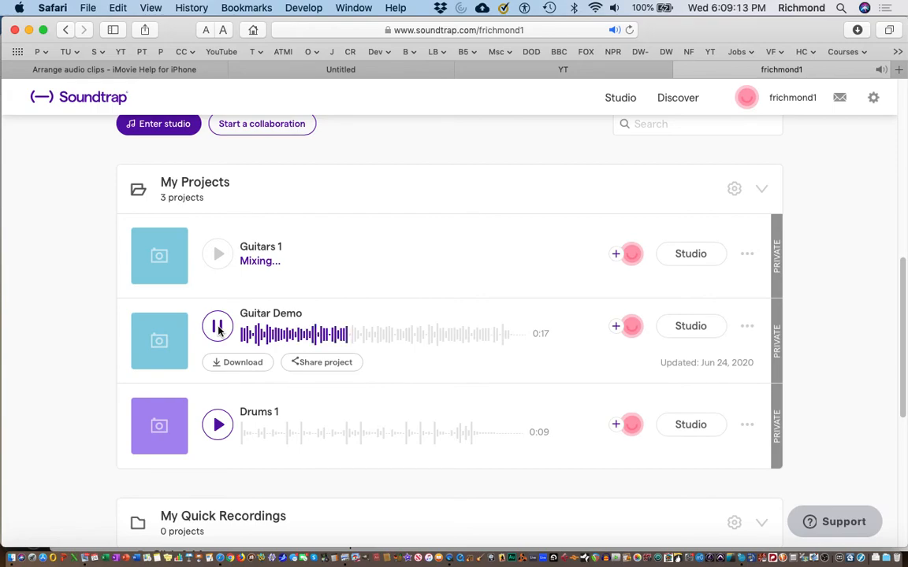
pyautogui.click(219, 329)
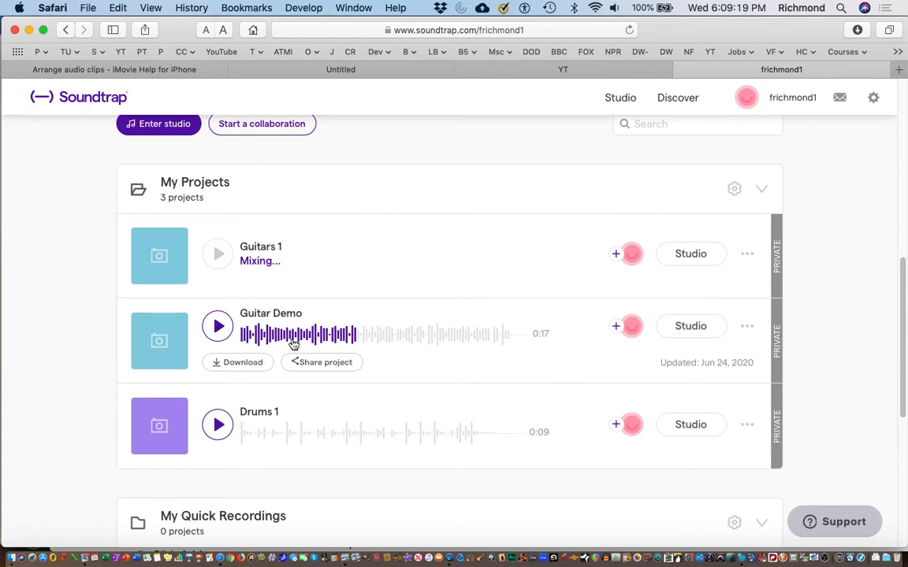
pyautogui.click(226, 367)
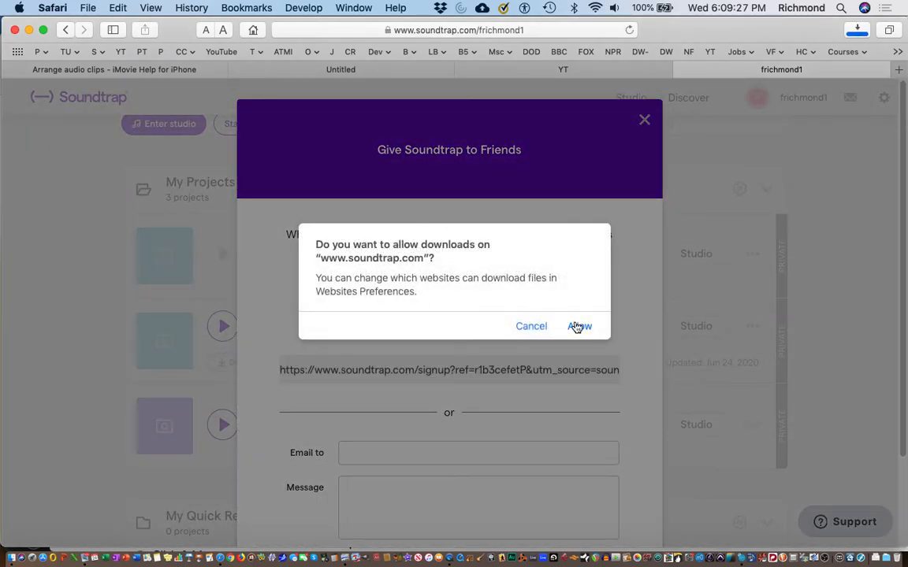
pyautogui.click(577, 327)
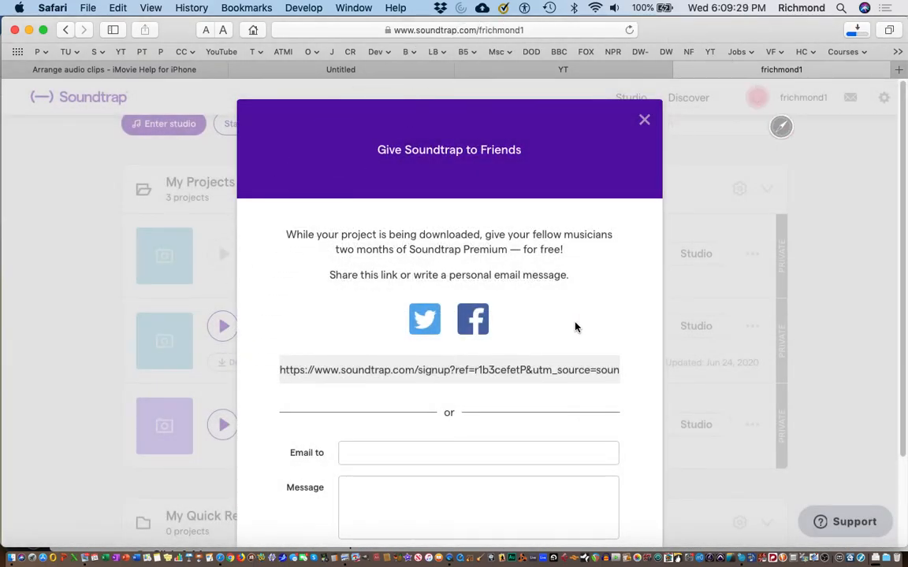